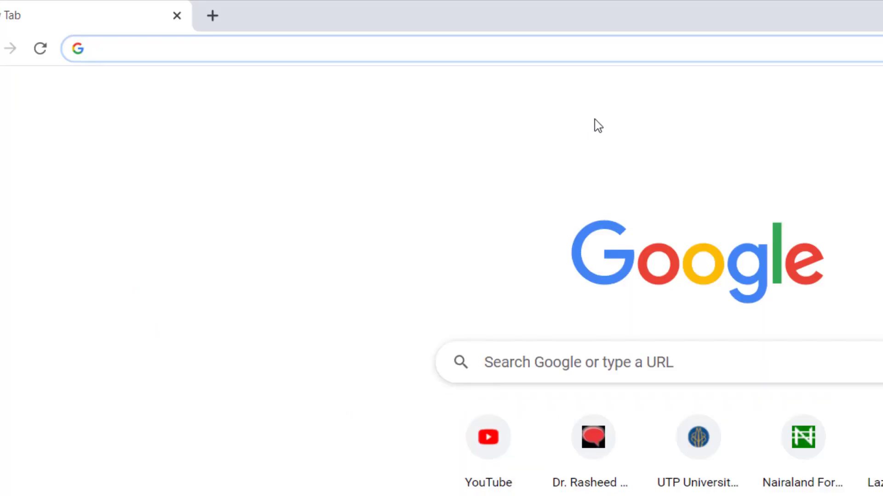
Step: Search Google for 'tinyppt' and open the TinyPPT home page at tinyppt.com
{"action": "left_click", "coordinate": [666, 51]}
{"action": "type", "text": "ty"}
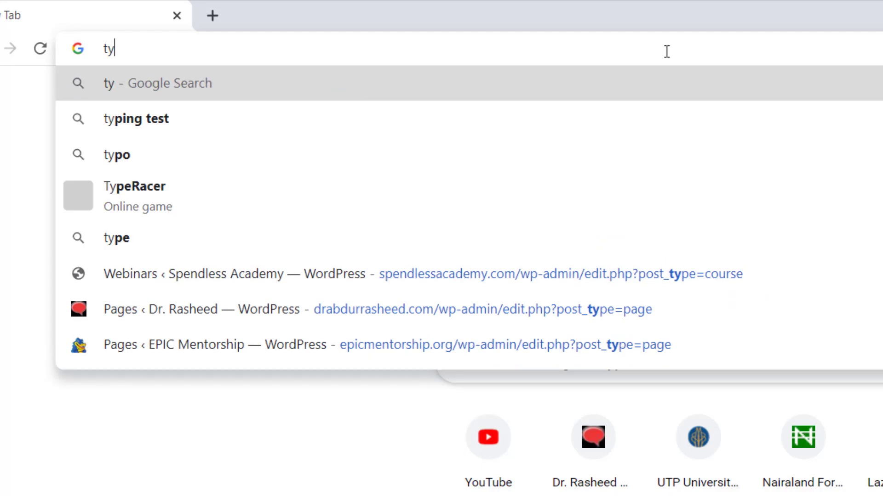
{"action": "key", "text": "BackSpace"}
{"action": "type", "text": "inyppt"}
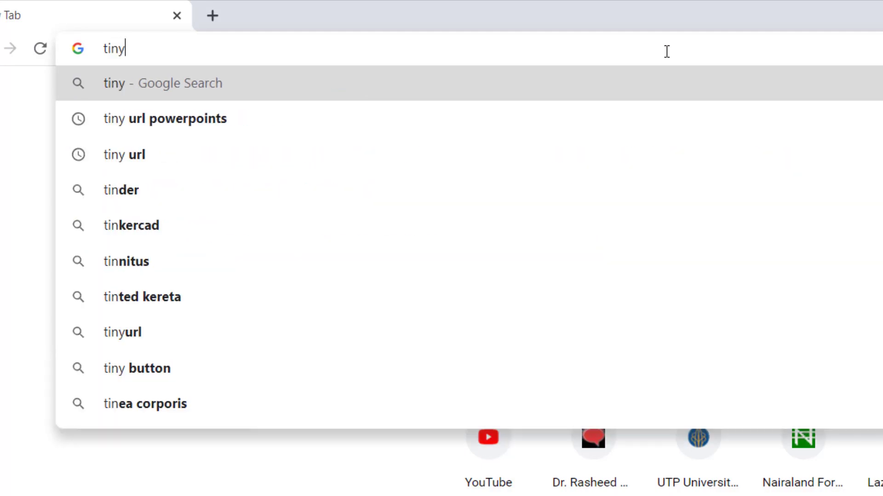
{"action": "key", "text": "Return"}
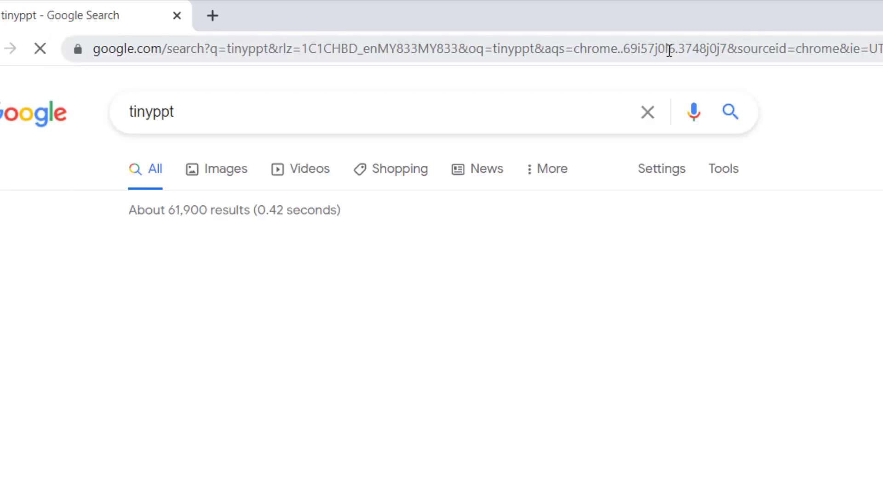
{"action": "left_click", "coordinate": [169, 253]}
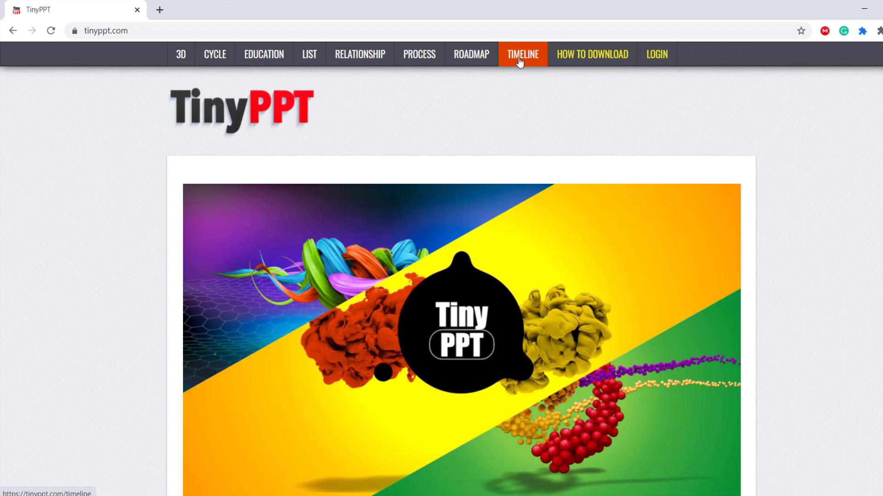
Step: From the Education category, download the Powerpoint Animations arrow-steps template as TinyPPT_297.pptx
{"action": "left_click", "coordinate": [265, 56]}
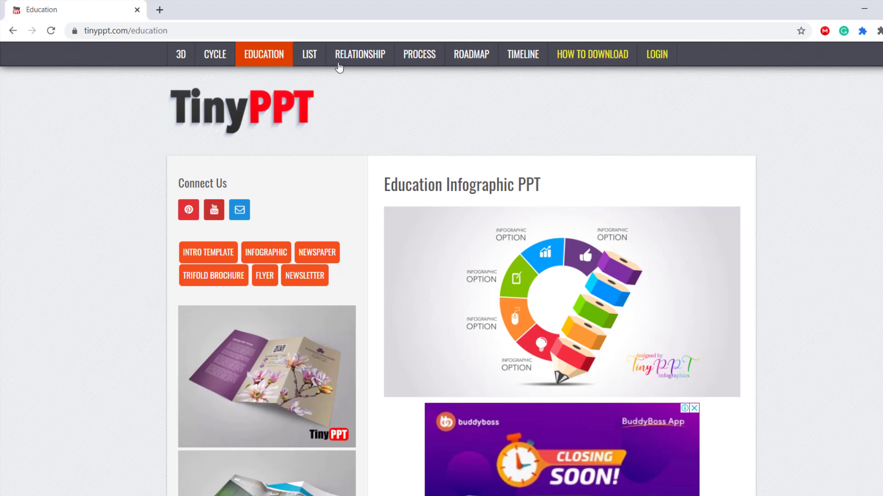
{"action": "scroll", "coordinate": [555, 325], "scroll_direction": "down", "scroll_amount": 4}
{"action": "scroll", "coordinate": [555, 326], "scroll_direction": "up", "scroll_amount": 4}
{"action": "left_click", "coordinate": [580, 277]}
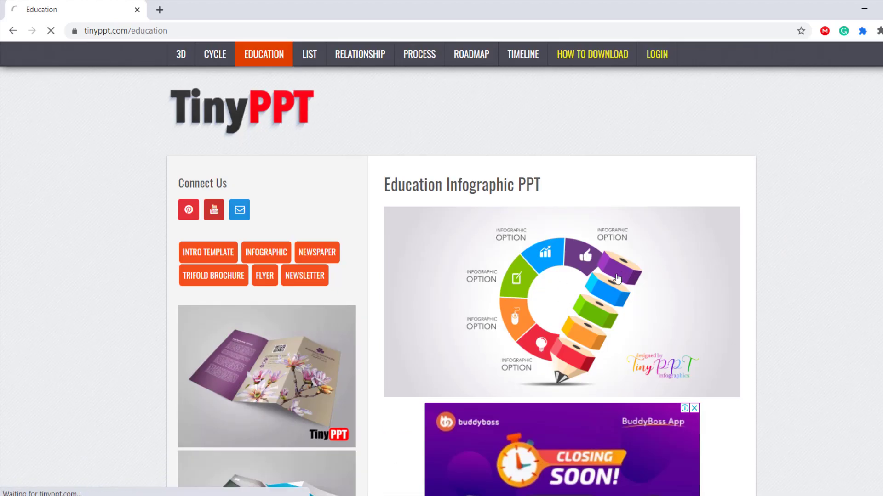
{"action": "scroll", "coordinate": [583, 287], "scroll_direction": "down", "scroll_amount": 10}
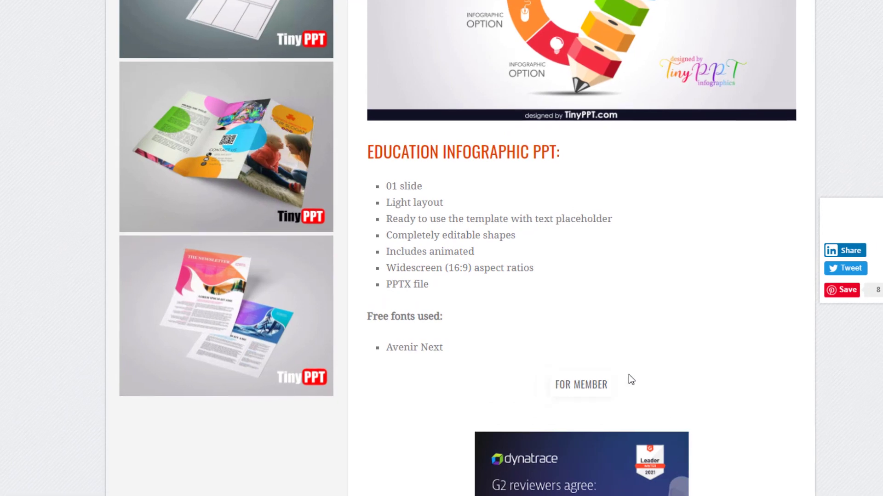
{"action": "scroll", "coordinate": [603, 359], "scroll_direction": "down", "scroll_amount": 15}
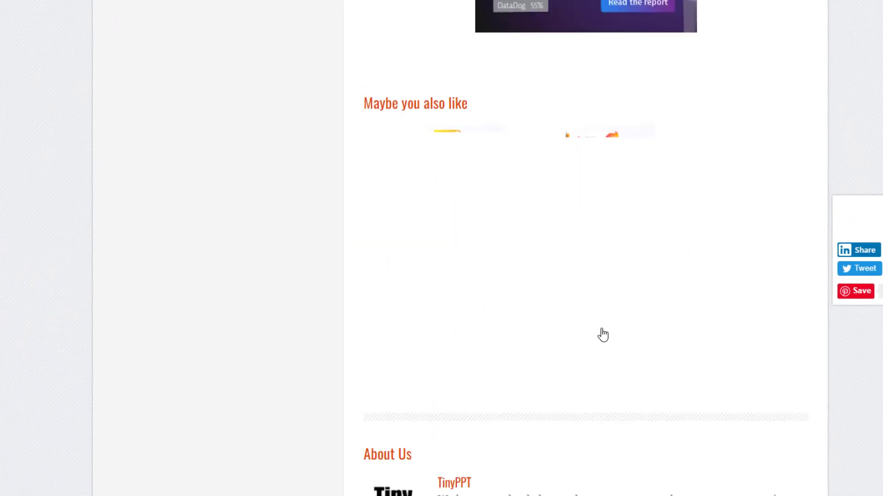
{"action": "scroll", "coordinate": [600, 328], "scroll_direction": "up", "scroll_amount": 4}
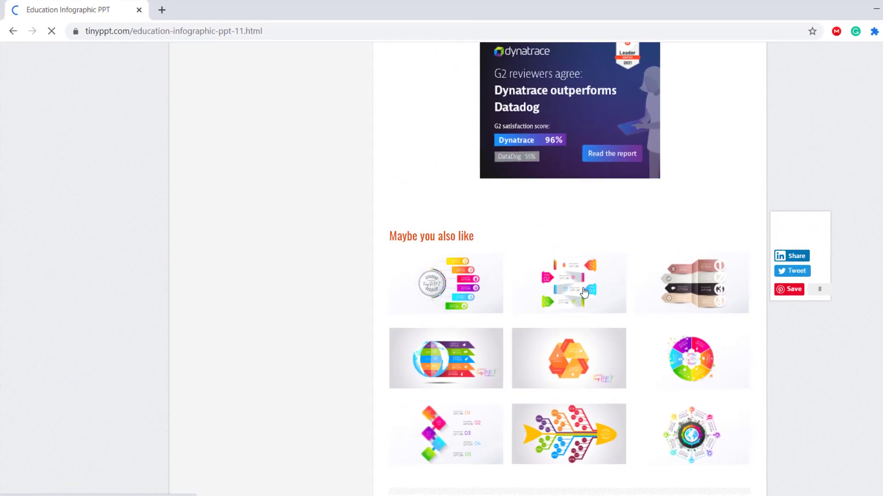
{"action": "left_click", "coordinate": [550, 305]}
{"action": "scroll", "coordinate": [566, 330], "scroll_direction": "down", "scroll_amount": 10}
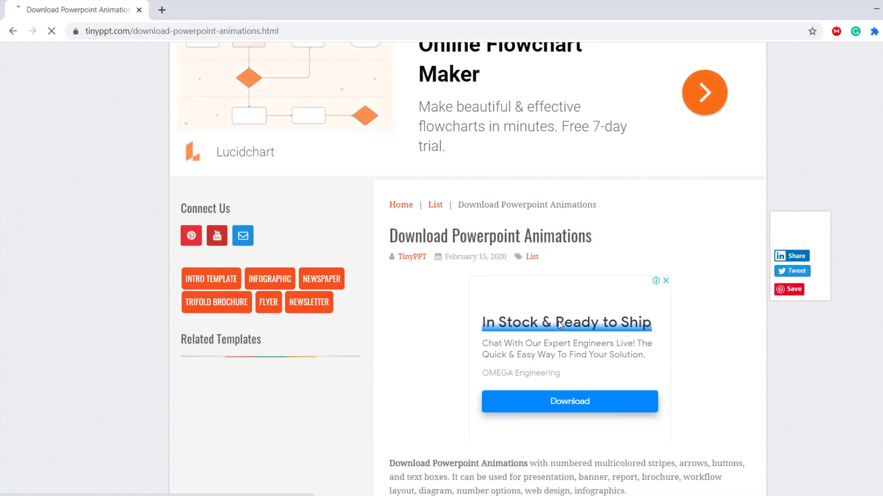
{"action": "scroll", "coordinate": [557, 322], "scroll_direction": "down", "scroll_amount": 15}
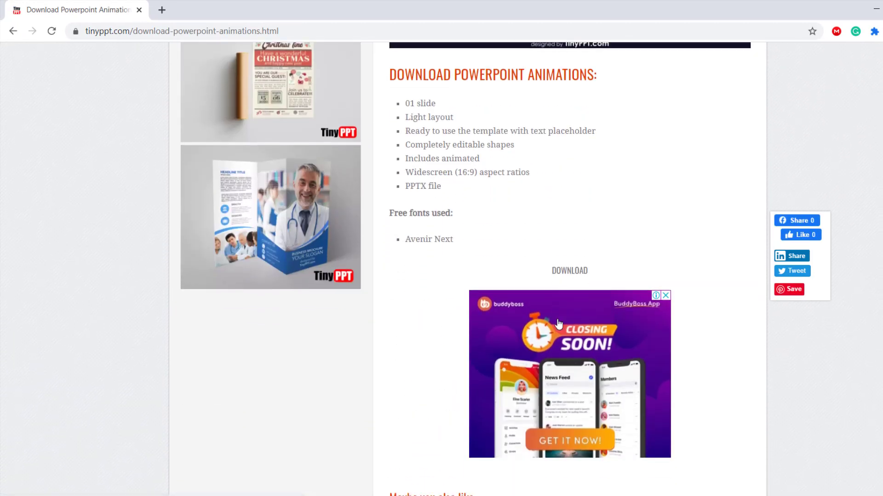
{"action": "left_click", "coordinate": [579, 247]}
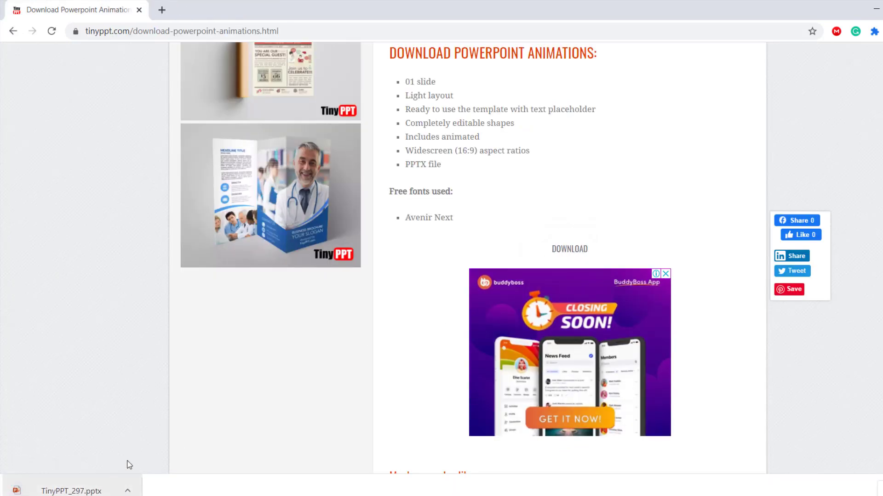
Step: Download the 3D Animation Powerpoint Templates infographic as TinyPPT_488.pptx
{"action": "scroll", "coordinate": [412, 295], "scroll_direction": "down", "scroll_amount": 10}
{"action": "scroll", "coordinate": [409, 308], "scroll_direction": "up", "scroll_amount": 5}
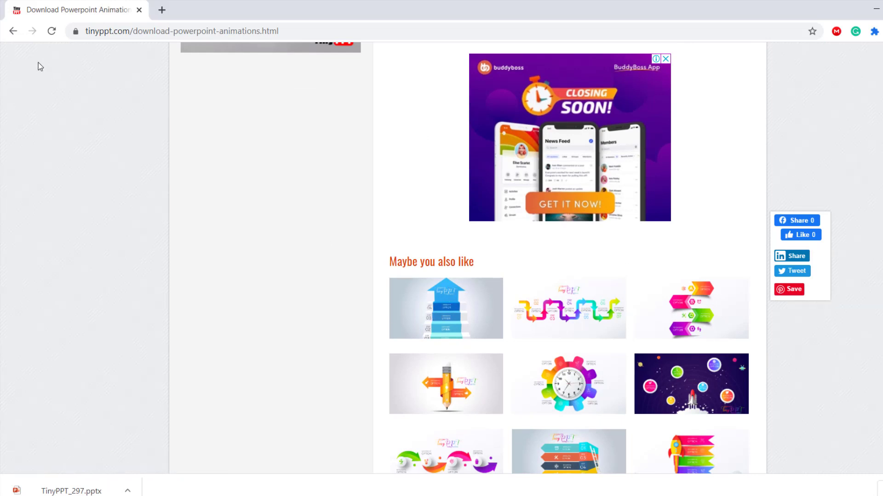
{"action": "scroll", "coordinate": [470, 365], "scroll_direction": "down", "scroll_amount": 5}
{"action": "left_click", "coordinate": [443, 248]}
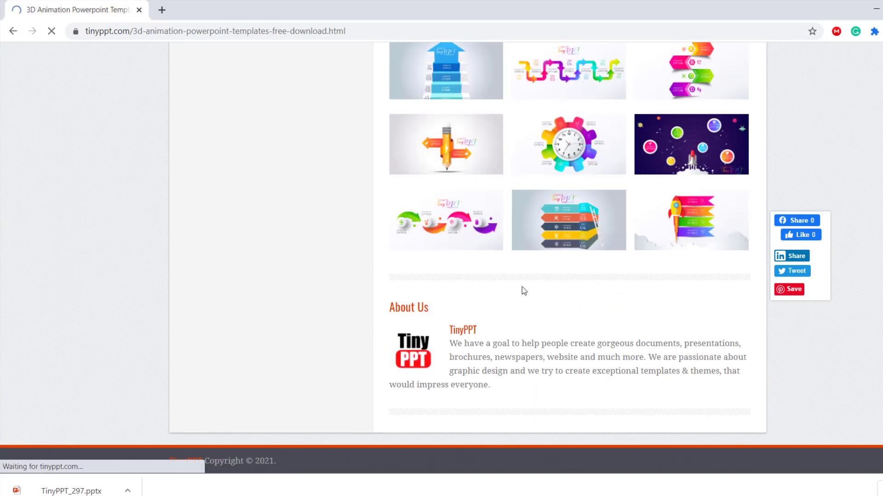
{"action": "scroll", "coordinate": [520, 291], "scroll_direction": "down", "scroll_amount": 18}
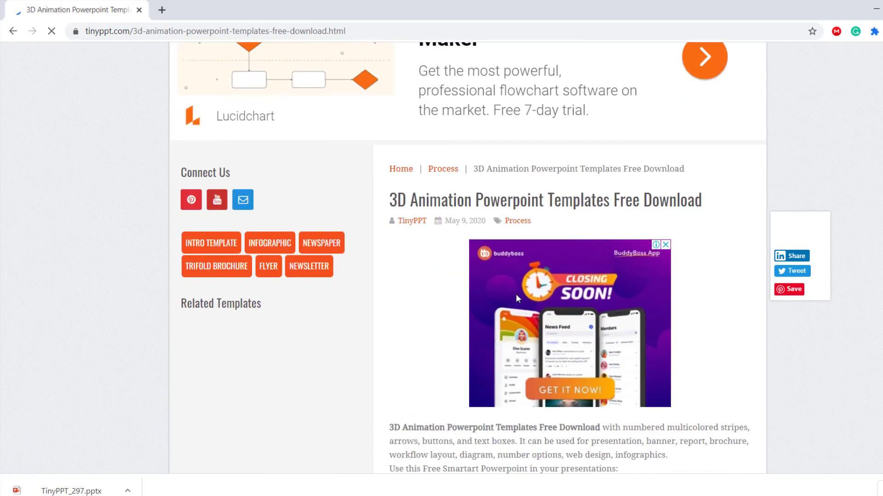
{"action": "scroll", "coordinate": [515, 298], "scroll_direction": "down", "scroll_amount": 12}
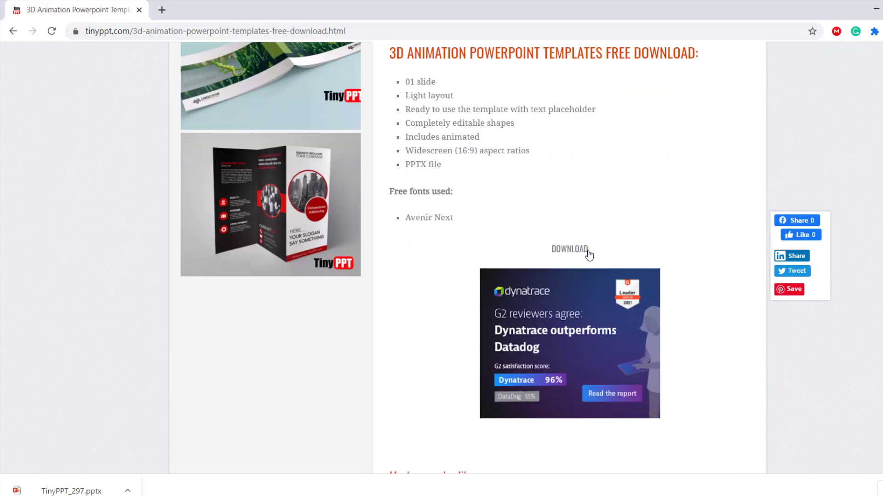
{"action": "left_click", "coordinate": [579, 250]}
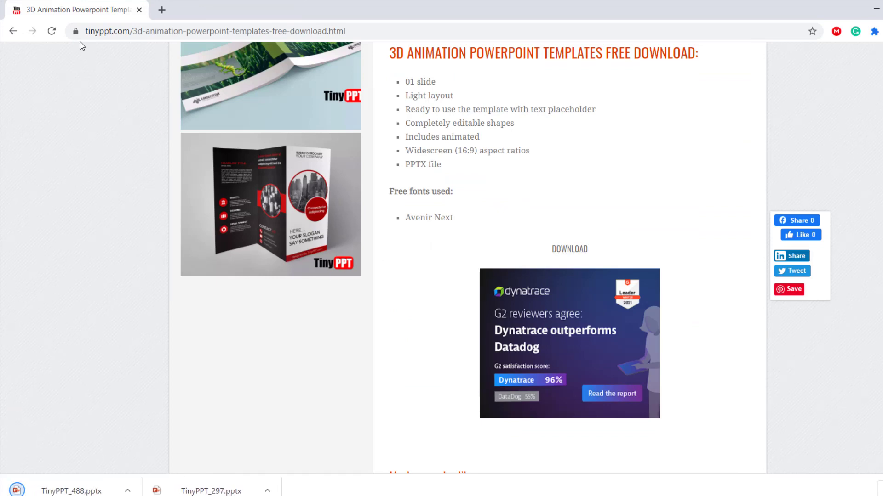
Step: Minimize Chrome, then restore the 3D Animation template page and scroll to its related templates
{"action": "left_click", "coordinate": [873, 13]}
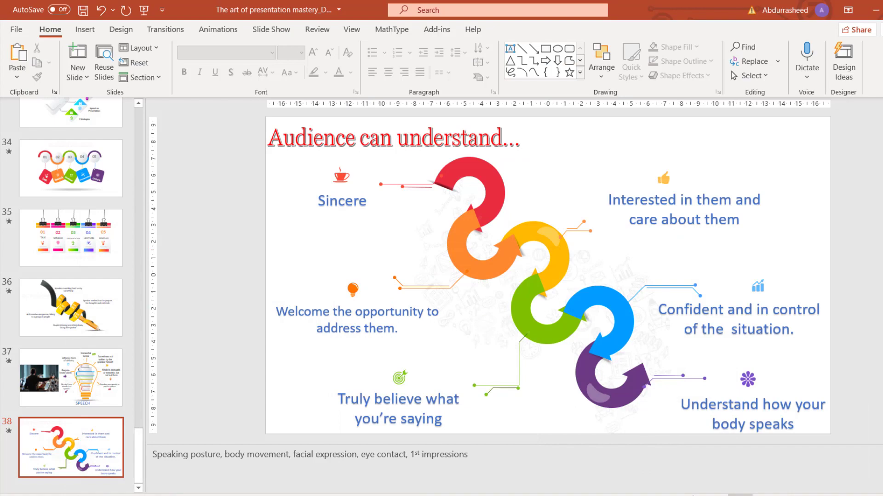
{"action": "mouse_move", "coordinate": [336, 484]}
{"action": "left_click", "coordinate": [331, 450]}
{"action": "scroll", "coordinate": [444, 257], "scroll_direction": "up", "scroll_amount": 1}
{"action": "scroll", "coordinate": [455, 250], "scroll_direction": "down", "scroll_amount": 2}
{"action": "scroll", "coordinate": [460, 248], "scroll_direction": "up", "scroll_amount": 5}
{"action": "scroll", "coordinate": [460, 248], "scroll_direction": "down", "scroll_amount": 13}
{"action": "scroll", "coordinate": [460, 248], "scroll_direction": "up", "scroll_amount": 4}
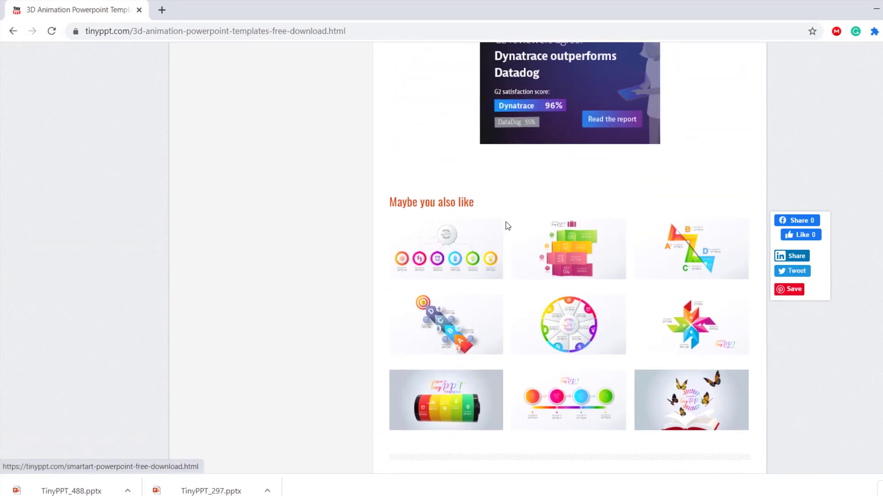
Step: Download the Smartart Powerpoint template from its TinyPPT page
{"action": "left_click", "coordinate": [455, 248]}
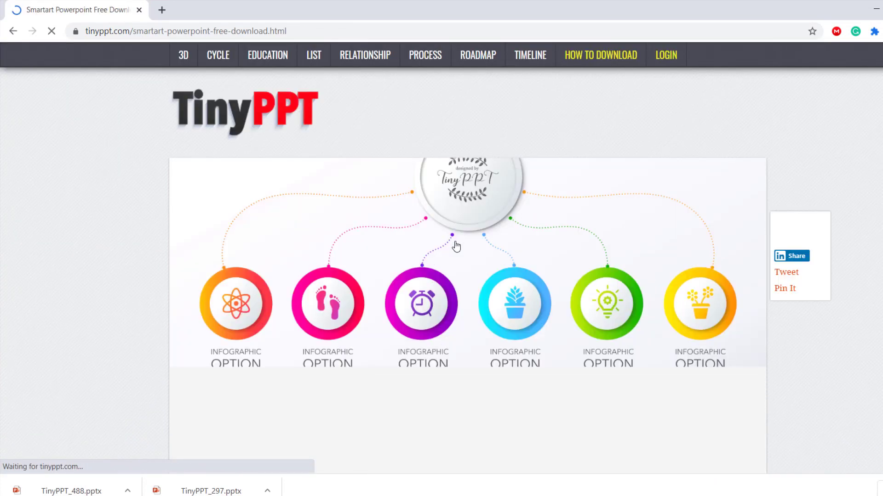
{"action": "scroll", "coordinate": [482, 256], "scroll_direction": "down", "scroll_amount": 2}
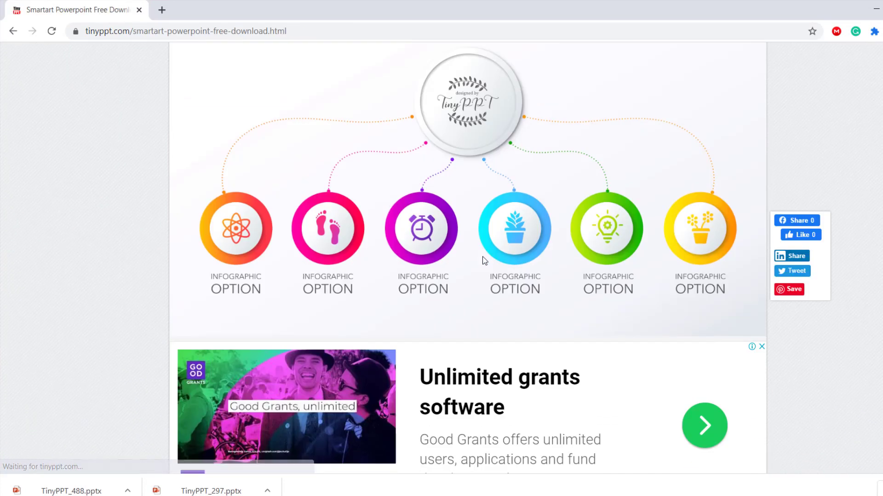
{"action": "scroll", "coordinate": [482, 257], "scroll_direction": "down", "scroll_amount": 8}
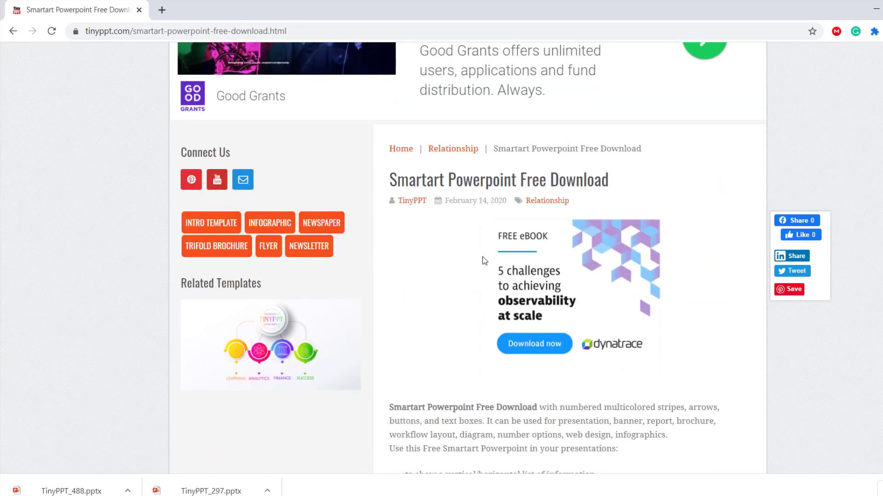
{"action": "scroll", "coordinate": [485, 260], "scroll_direction": "down", "scroll_amount": 5}
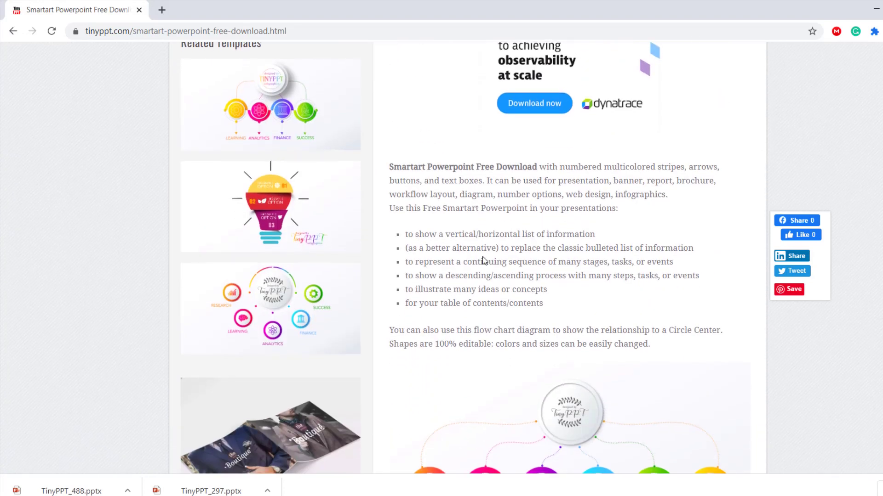
{"action": "scroll", "coordinate": [483, 260], "scroll_direction": "down", "scroll_amount": 12}
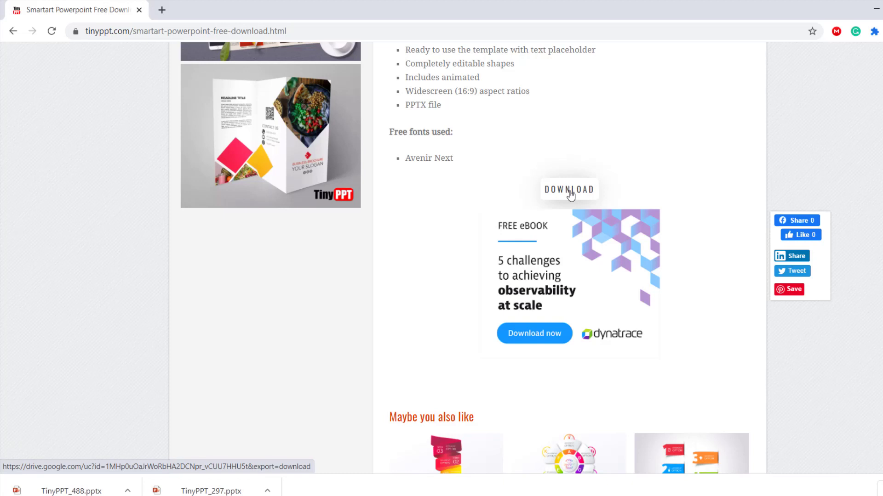
{"action": "left_click", "coordinate": [570, 193]}
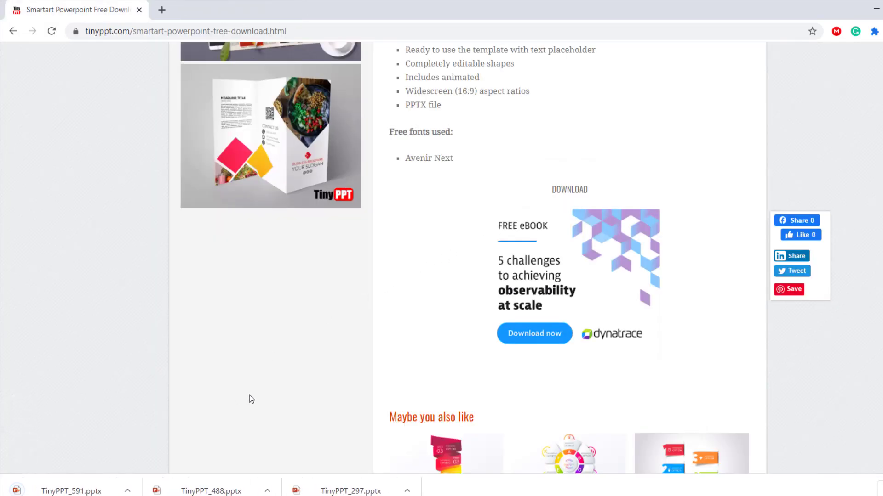
Step: Download the Idea Infographic Creative Design template and show the downloads in their folder
{"action": "scroll", "coordinate": [573, 288], "scroll_direction": "down", "scroll_amount": 3}
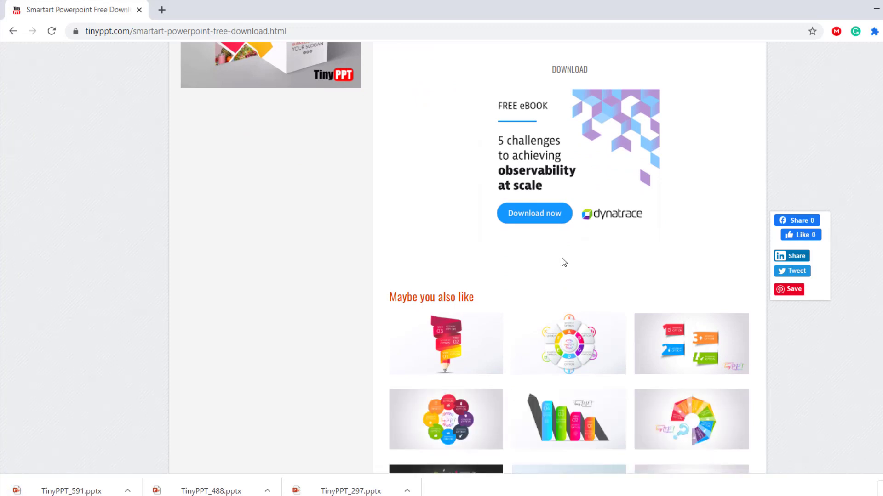
{"action": "scroll", "coordinate": [564, 262], "scroll_direction": "down", "scroll_amount": 3}
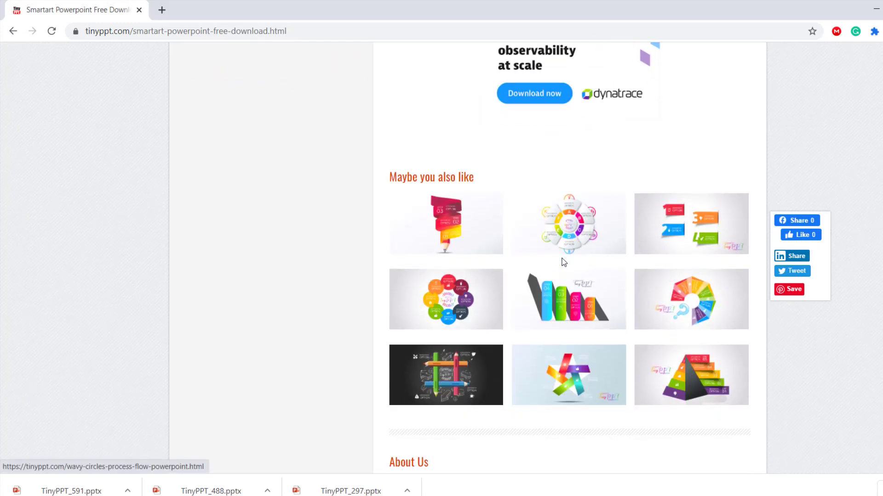
{"action": "scroll", "coordinate": [564, 263], "scroll_direction": "down", "scroll_amount": 3}
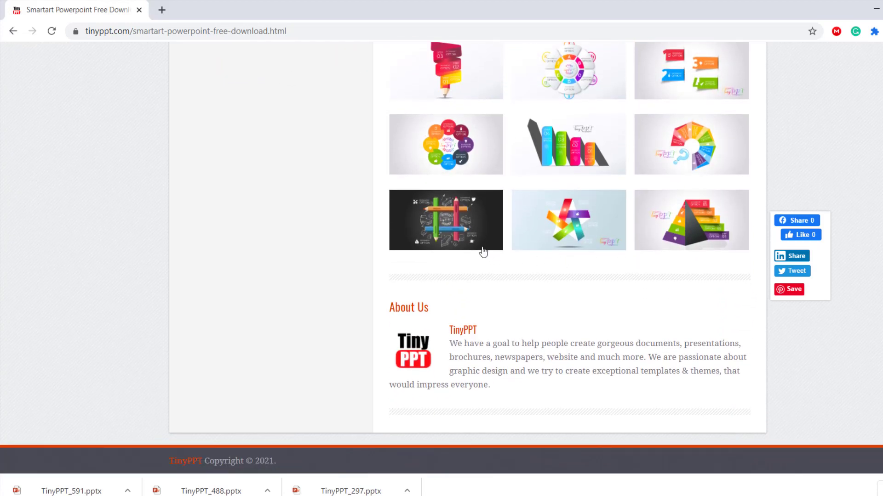
{"action": "left_click", "coordinate": [546, 182]}
{"action": "left_click", "coordinate": [688, 216]}
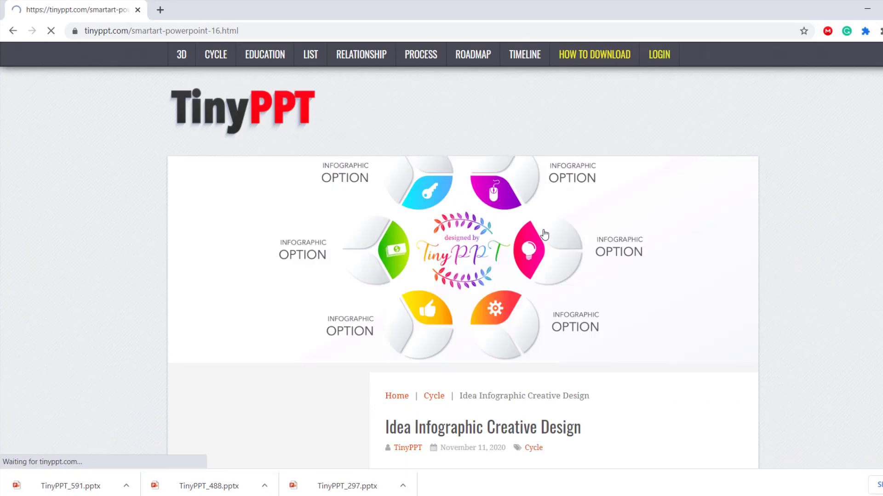
{"action": "scroll", "coordinate": [540, 209], "scroll_direction": "down", "scroll_amount": 10}
{"action": "scroll", "coordinate": [539, 212], "scroll_direction": "down", "scroll_amount": 10}
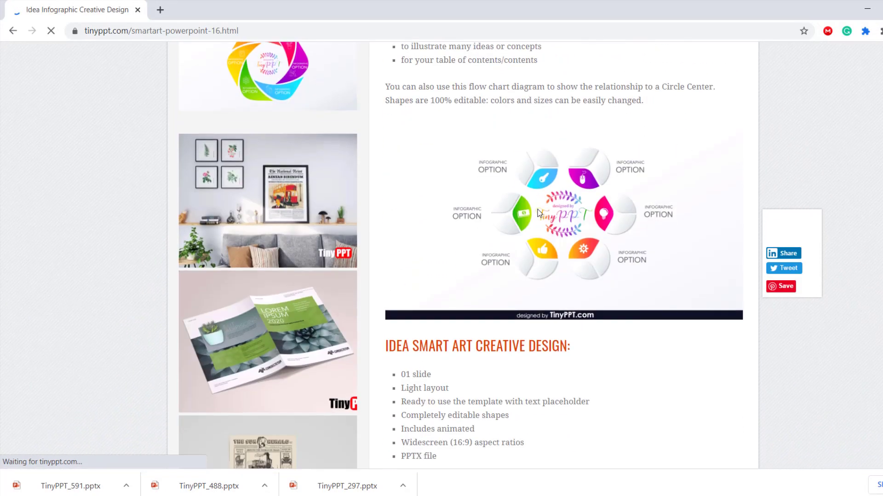
{"action": "left_click", "coordinate": [562, 247]}
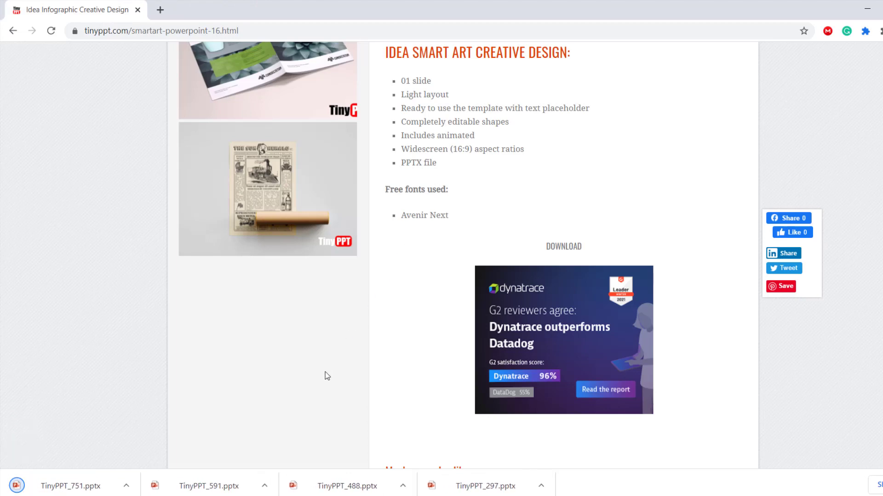
{"action": "left_click", "coordinate": [541, 486]}
{"action": "left_click", "coordinate": [575, 446]}
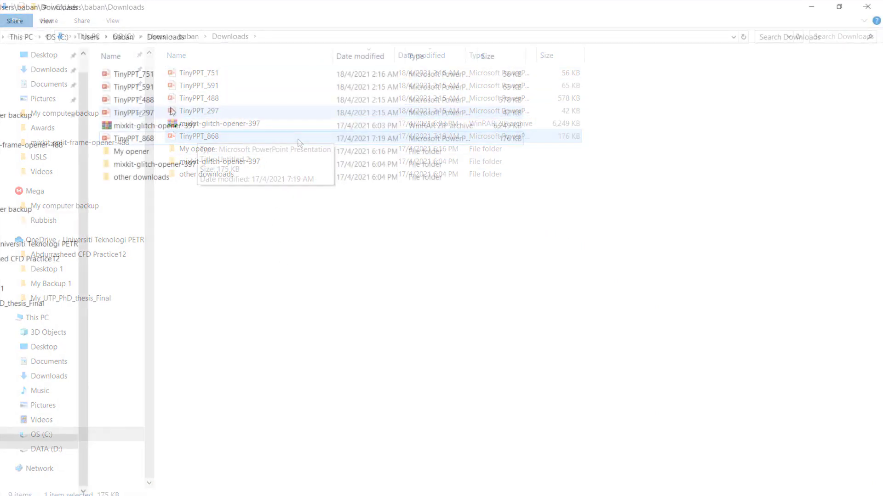
Step: Open TinyPPT_488 from the Downloads folder in PowerPoint
{"action": "double_click", "coordinate": [232, 98]}
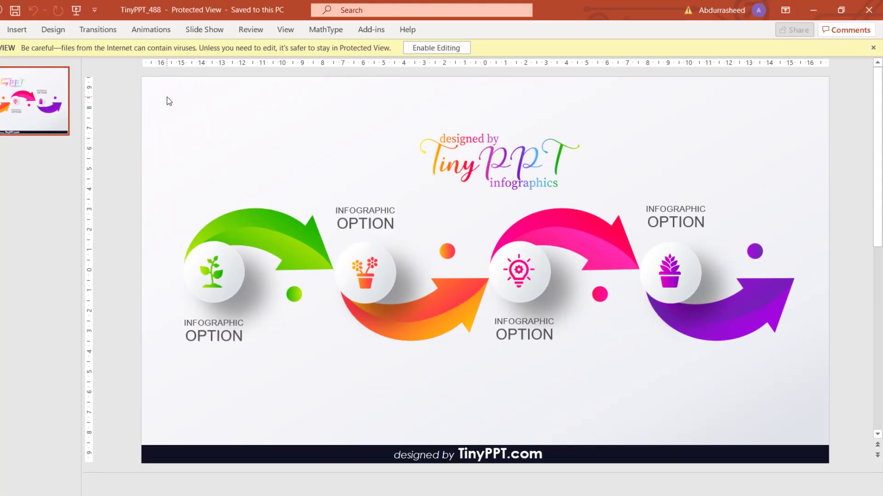
Step: Enable editing, give the slide a solid white background, and delete the TinyPPT logo
{"action": "left_click", "coordinate": [424, 49]}
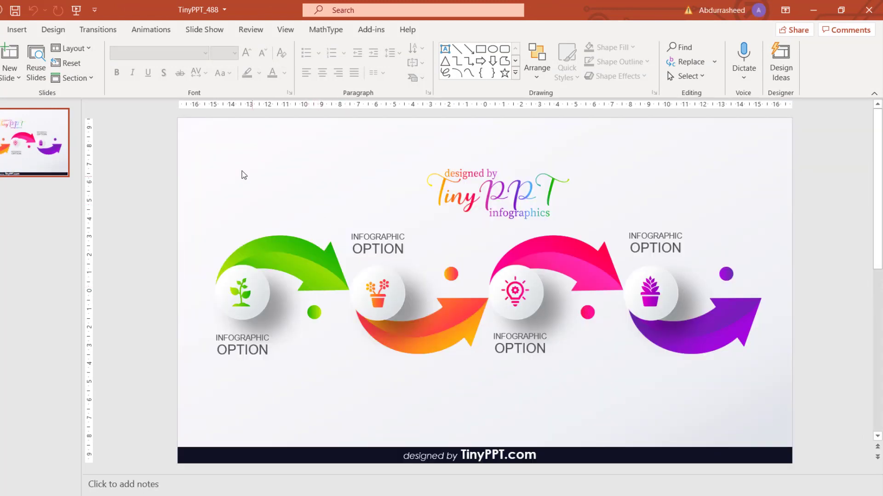
{"action": "right_click", "coordinate": [243, 171]}
{"action": "left_click", "coordinate": [319, 294]}
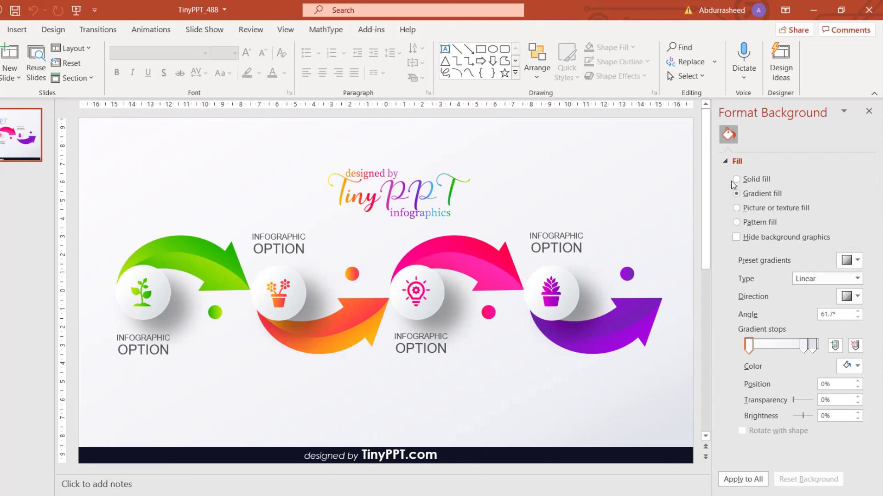
{"action": "left_click", "coordinate": [737, 179]}
{"action": "left_click", "coordinate": [858, 260]}
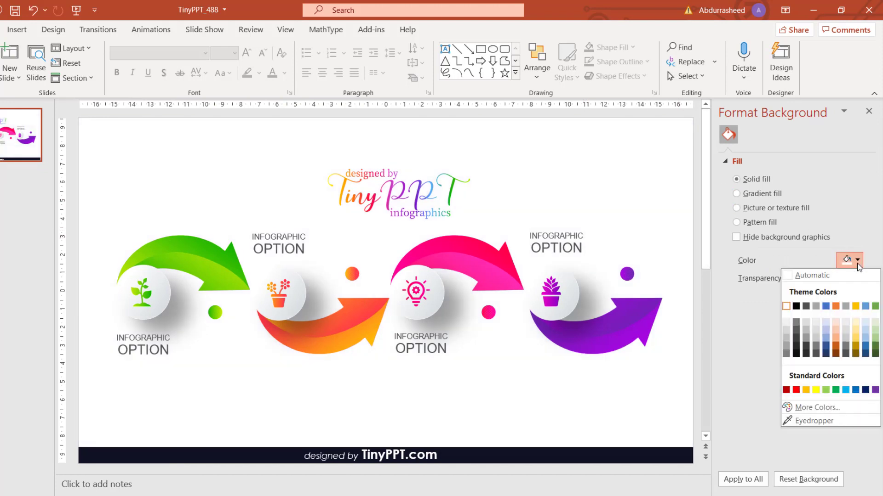
{"action": "left_click", "coordinate": [786, 307]}
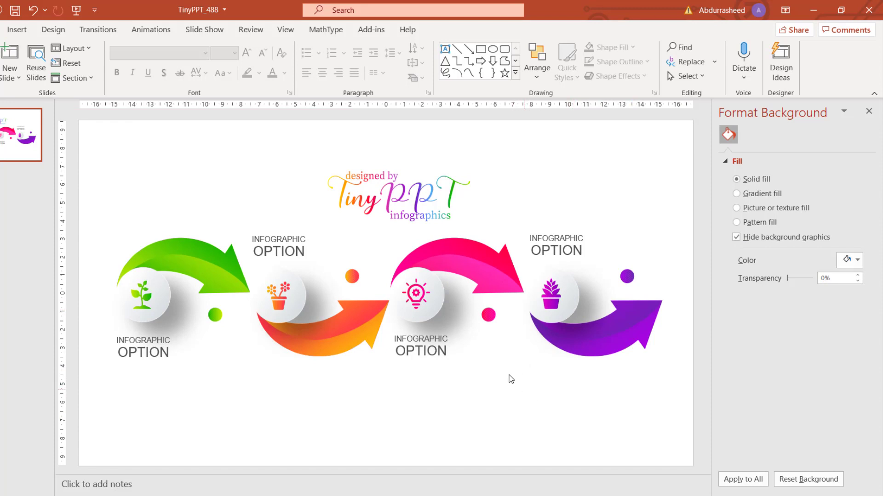
{"action": "left_click", "coordinate": [409, 189]}
{"action": "key", "text": "Delete"}
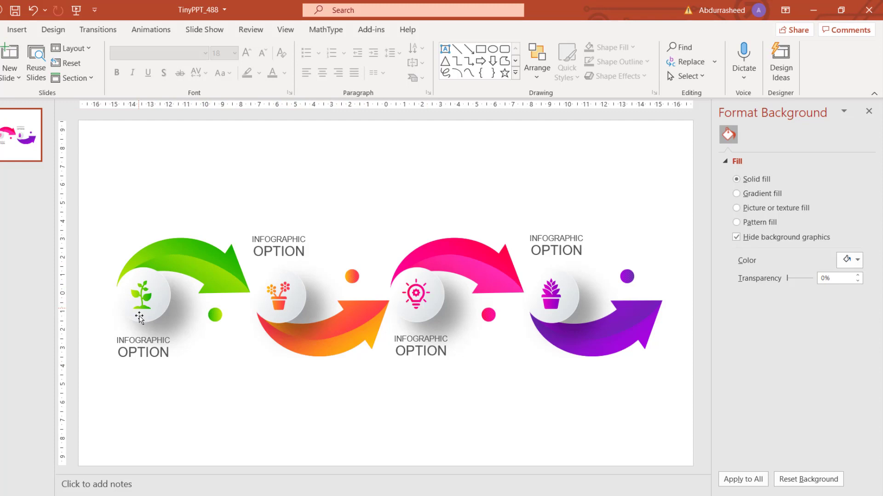
Step: Relabel the green-arrow and lightbulb captions as 'Speech' and 'Presentation', widening Presentation to one line
{"action": "left_click", "coordinate": [150, 355]}
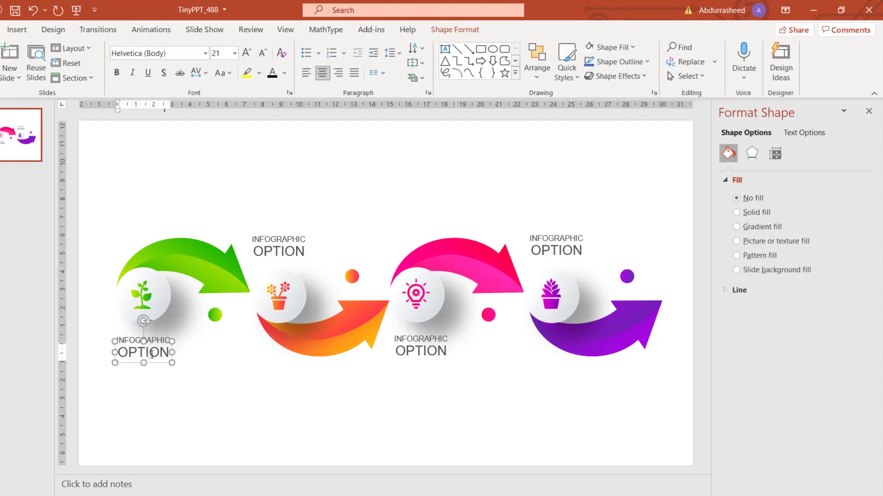
{"action": "double_click", "coordinate": [152, 355]}
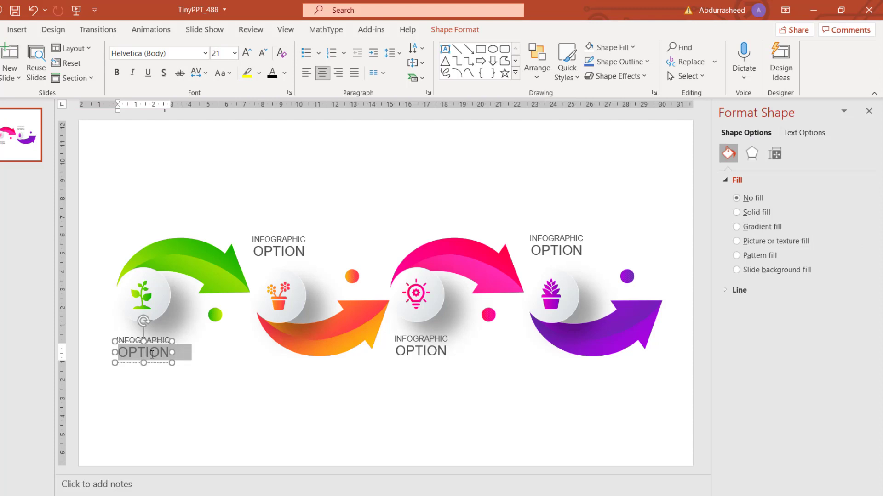
{"action": "type", "text": "Speech"}
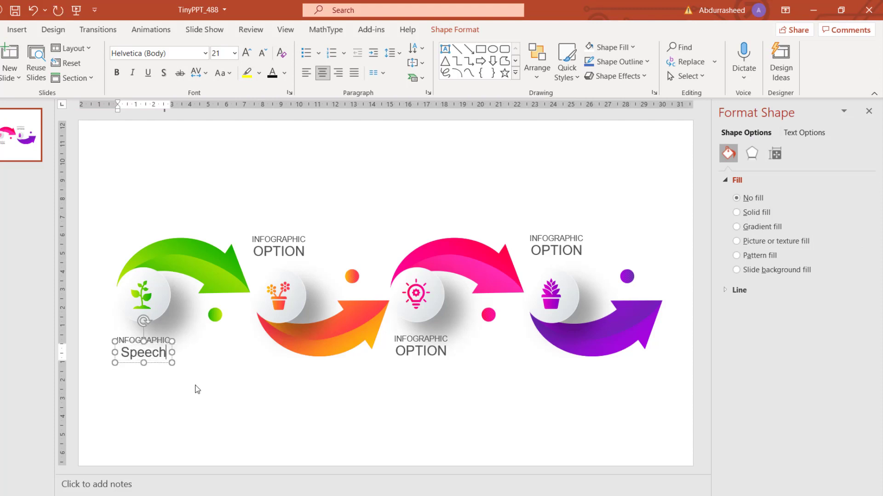
{"action": "left_click", "coordinate": [244, 382]}
{"action": "left_click", "coordinate": [422, 352]}
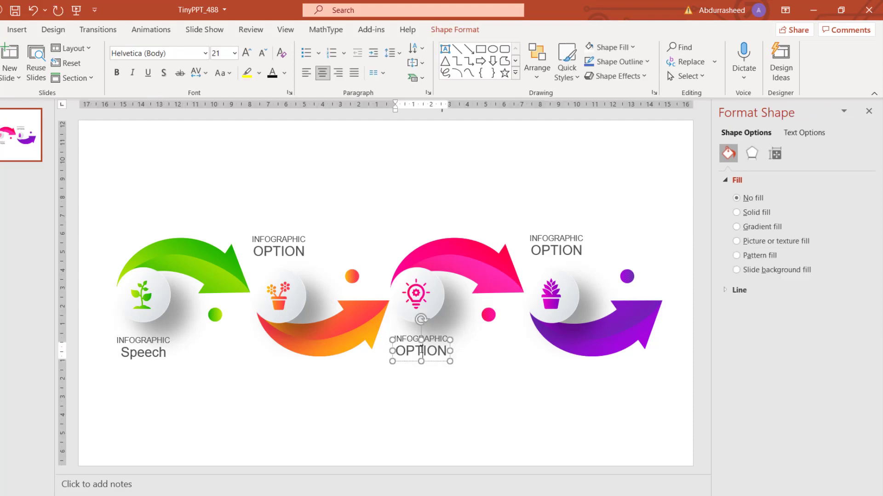
{"action": "double_click", "coordinate": [421, 350]}
{"action": "type", "text": "Presentation"}
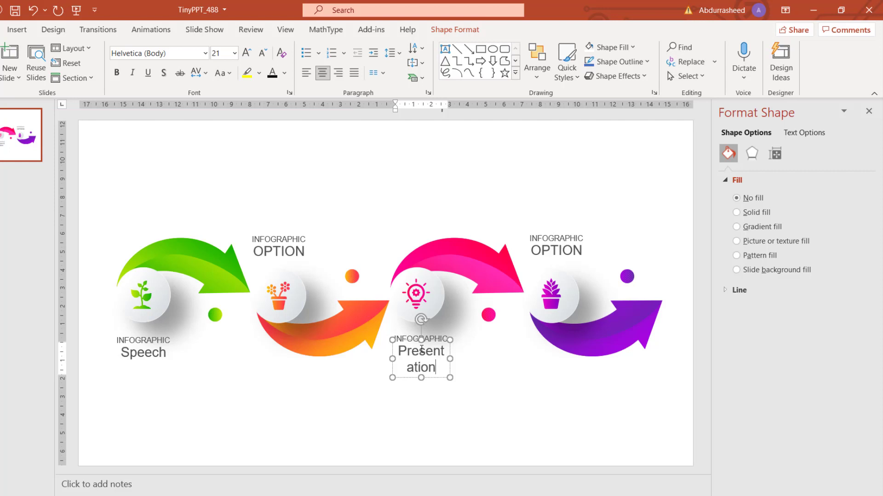
{"action": "left_click_drag", "start_coordinate": [452, 358], "coordinate": [485, 359]}
{"action": "left_click", "coordinate": [516, 379]}
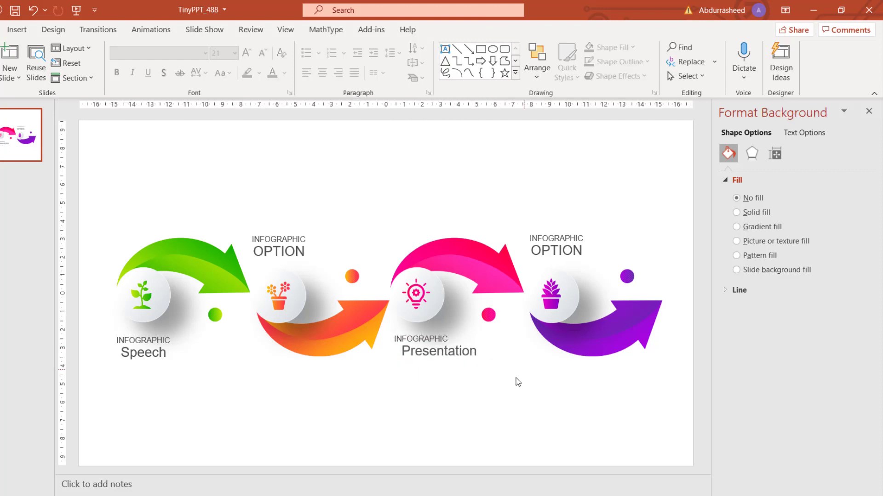
Step: Relabel the purple-arrow and flower-pot captions as 'Context' and 'Message', widening Message to one line
{"action": "left_click", "coordinate": [569, 250]}
{"action": "double_click", "coordinate": [568, 249]}
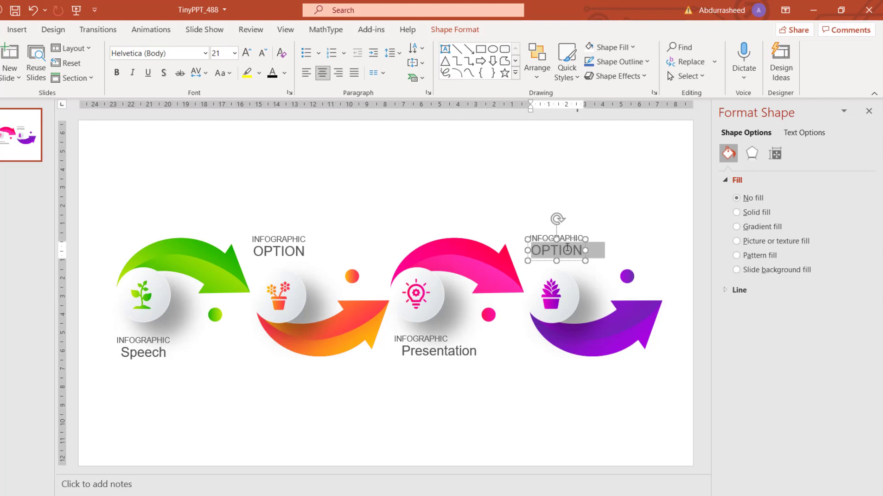
{"action": "type", "text": "c"}
{"action": "type", "text": "ontent"}
{"action": "key", "text": "BackSpace"}
{"action": "key", "text": "BackSpace"}
{"action": "type", "text": "xt"}
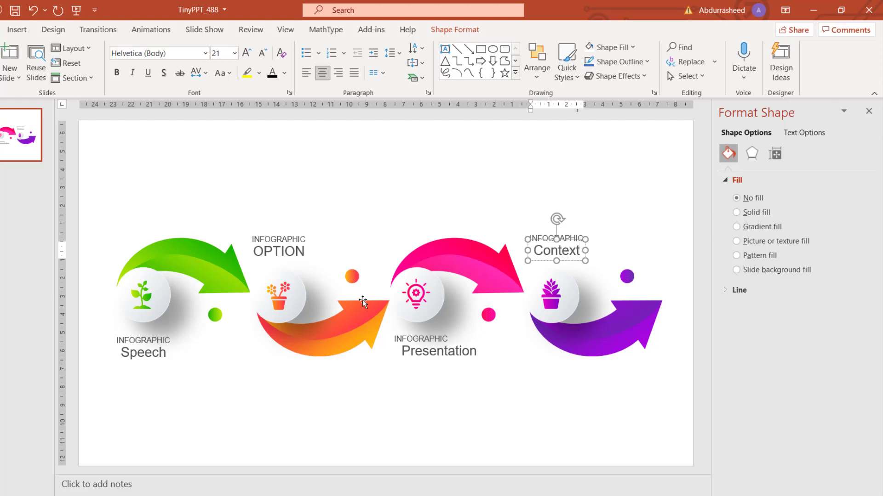
{"action": "left_click", "coordinate": [289, 259]}
{"action": "double_click", "coordinate": [289, 259]}
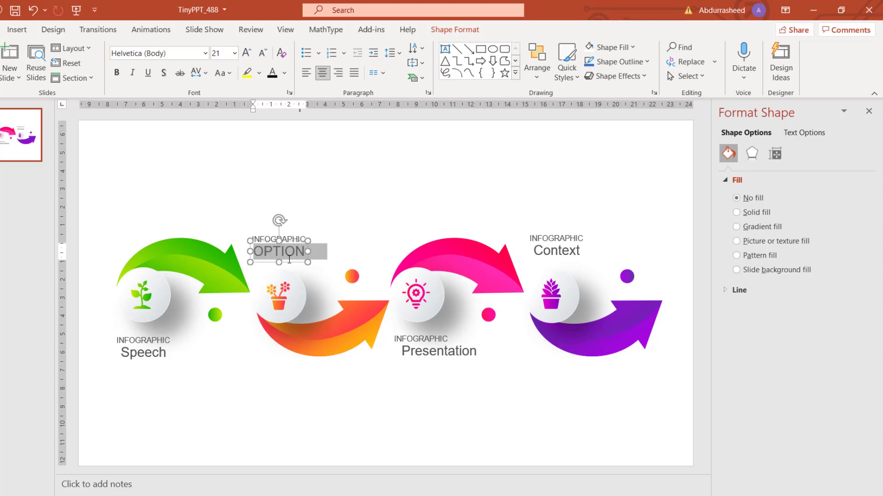
{"action": "type", "text": "Message"}
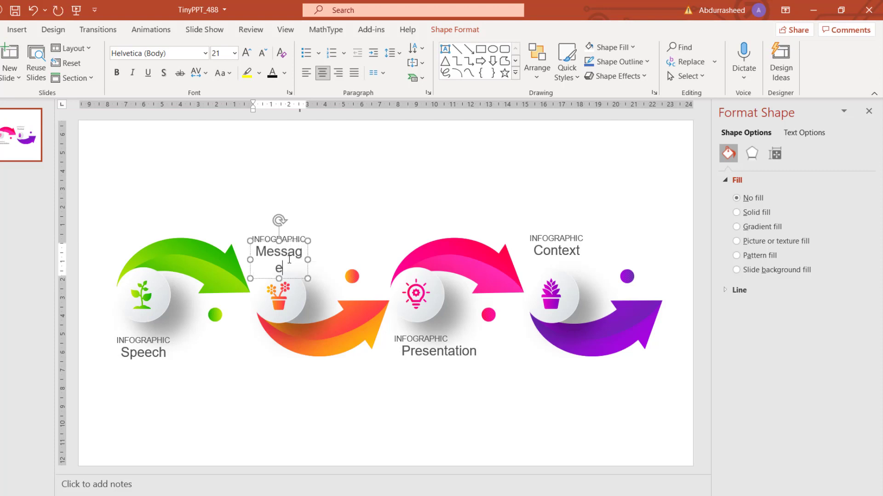
{"action": "left_click_drag", "start_coordinate": [308, 260], "coordinate": [331, 260]}
{"action": "left_click", "coordinate": [386, 190]}
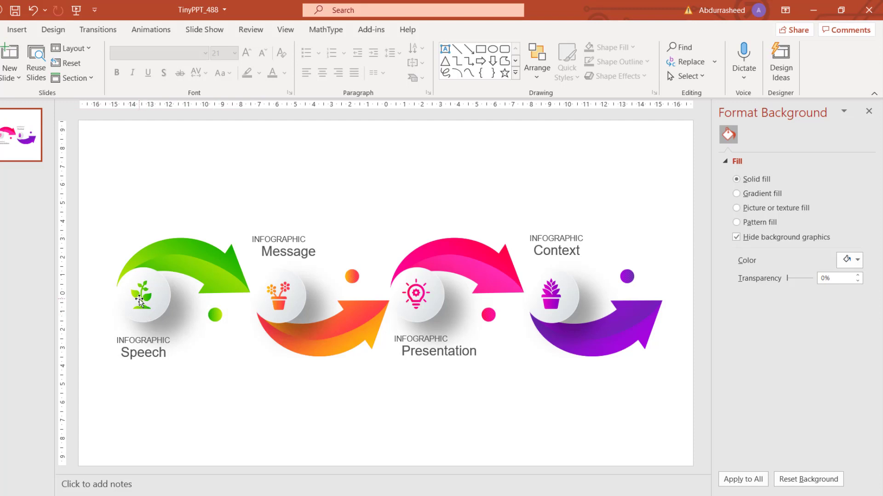
Step: Inspect the gradient fills of the green plant, orange flower-pot, pink lightbulb and purple plant icons
{"action": "left_click", "coordinate": [140, 300]}
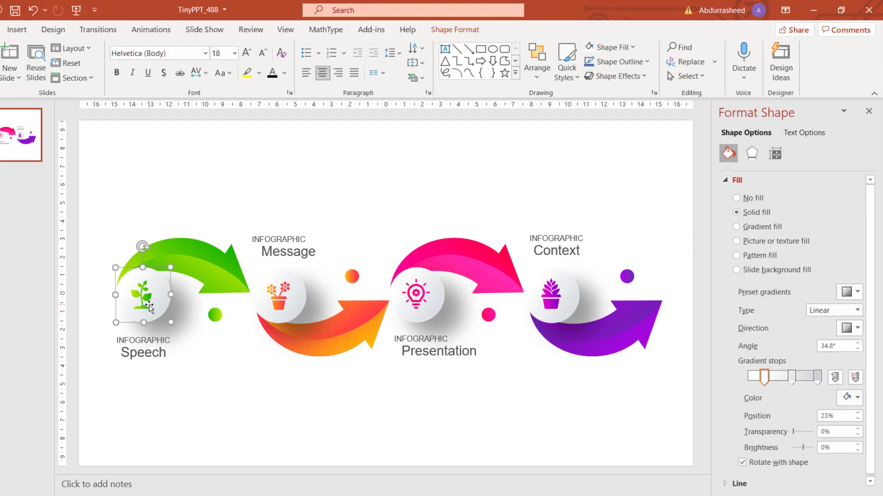
{"action": "left_click", "coordinate": [143, 301]}
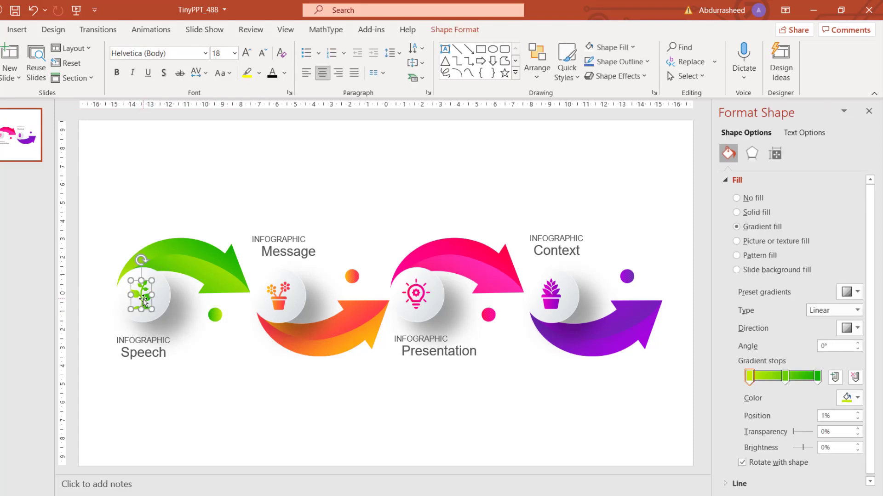
{"action": "left_click", "coordinate": [282, 301]}
{"action": "left_click", "coordinate": [416, 294]}
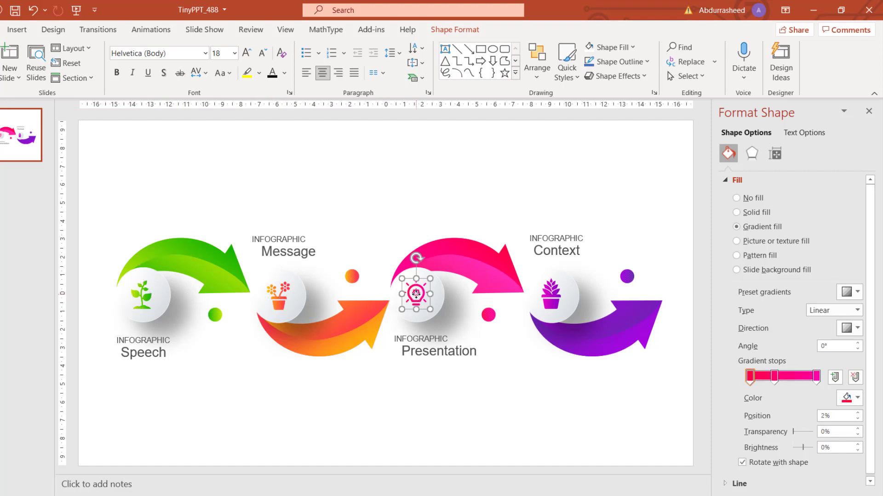
{"action": "left_click", "coordinate": [552, 303]}
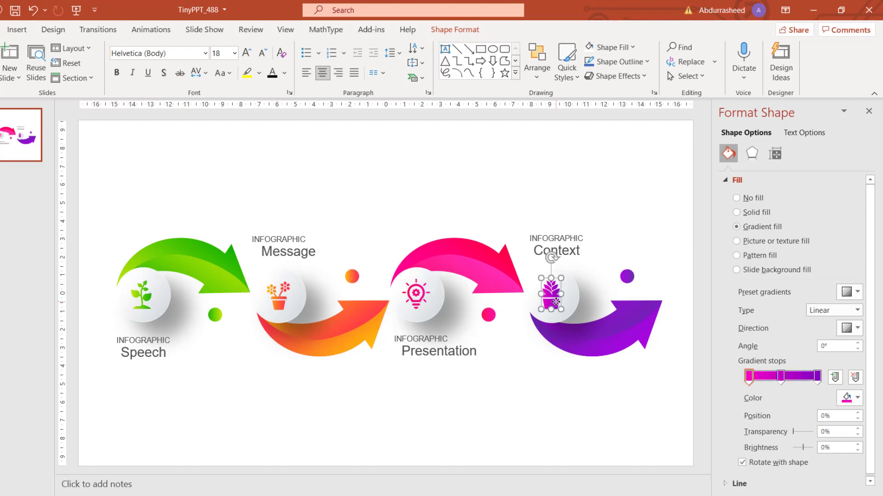
{"action": "left_click", "coordinate": [145, 296]}
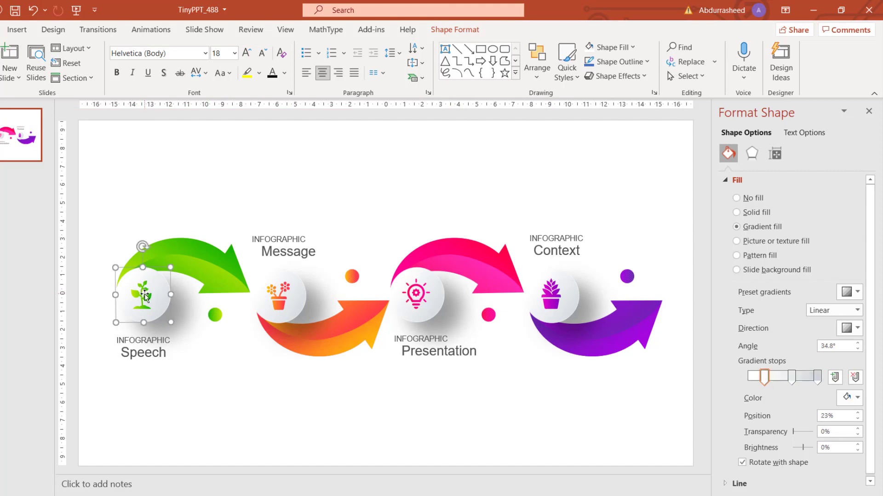
{"action": "left_click", "coordinate": [145, 301]}
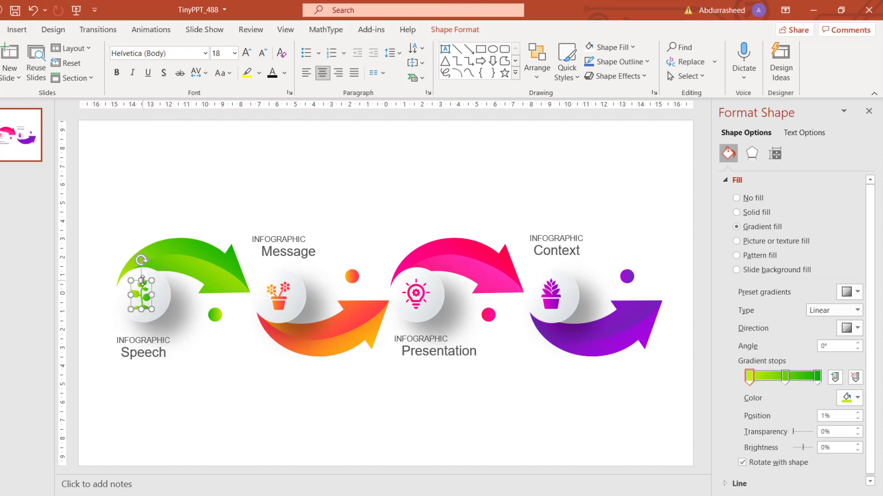
{"action": "left_click", "coordinate": [17, 30]}
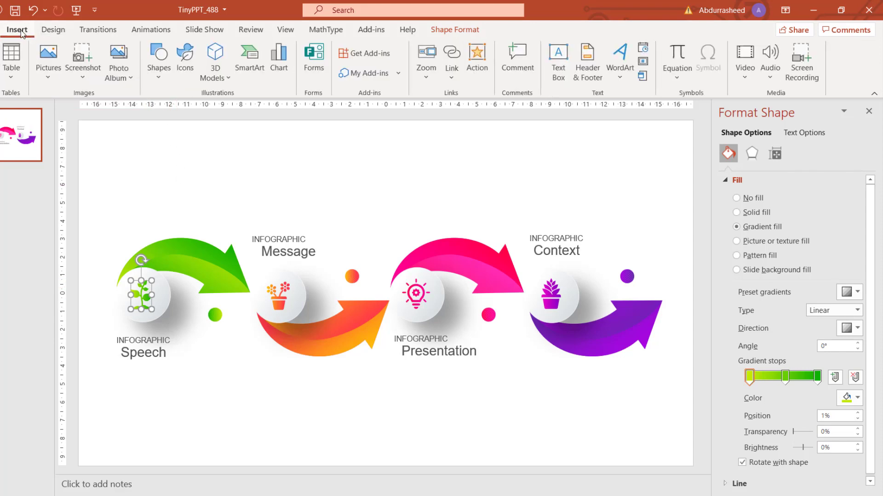
Step: Insert the mountain-climber icon from the Icons library onto the slide
{"action": "left_click", "coordinate": [183, 61]}
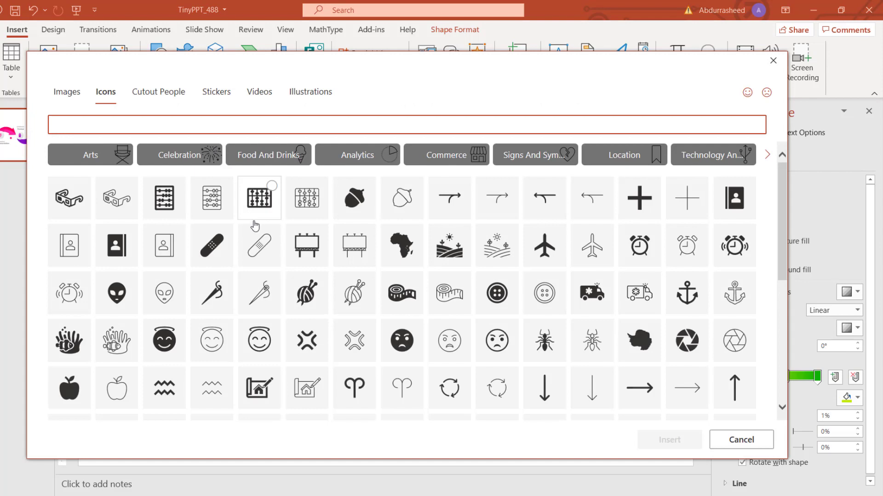
{"action": "scroll", "coordinate": [256, 268], "scroll_direction": "down", "scroll_amount": 3}
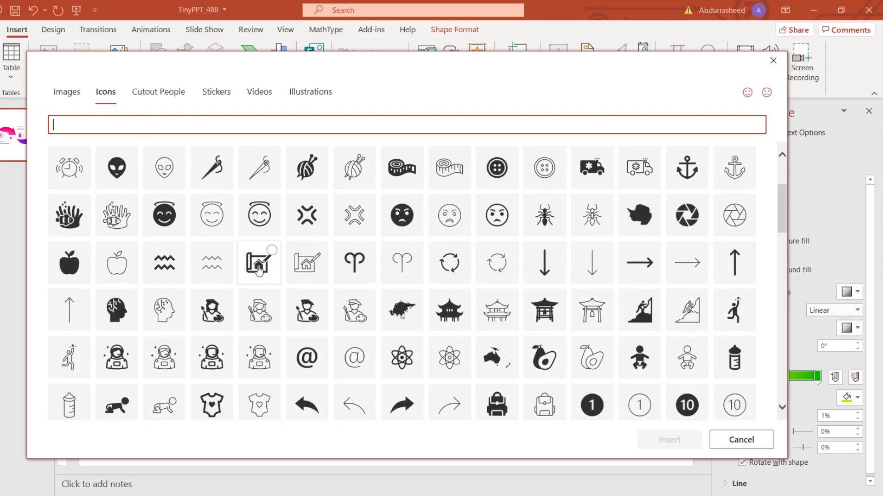
{"action": "scroll", "coordinate": [219, 298], "scroll_direction": "down", "scroll_amount": 1}
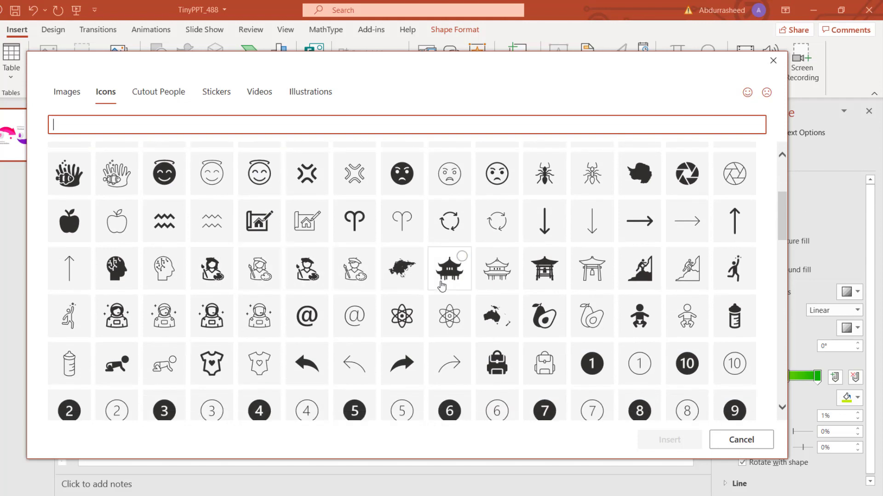
{"action": "left_click", "coordinate": [645, 272]}
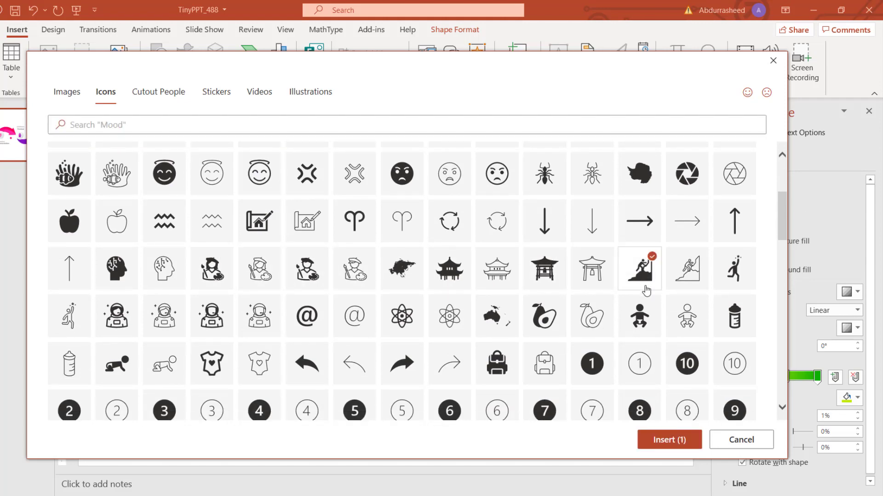
{"action": "left_click", "coordinate": [687, 440]}
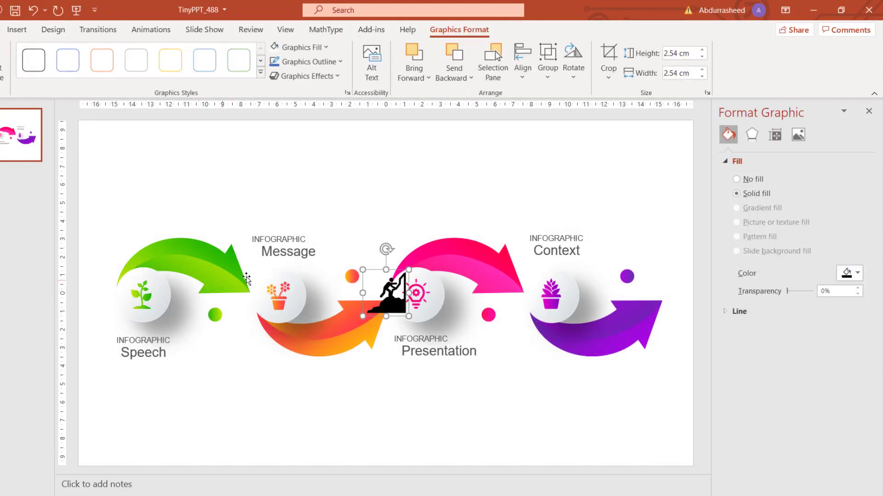
Step: Move the climber icon beside the Speech label and colour it green
{"action": "left_click_drag", "start_coordinate": [381, 305], "coordinate": [211, 332]}
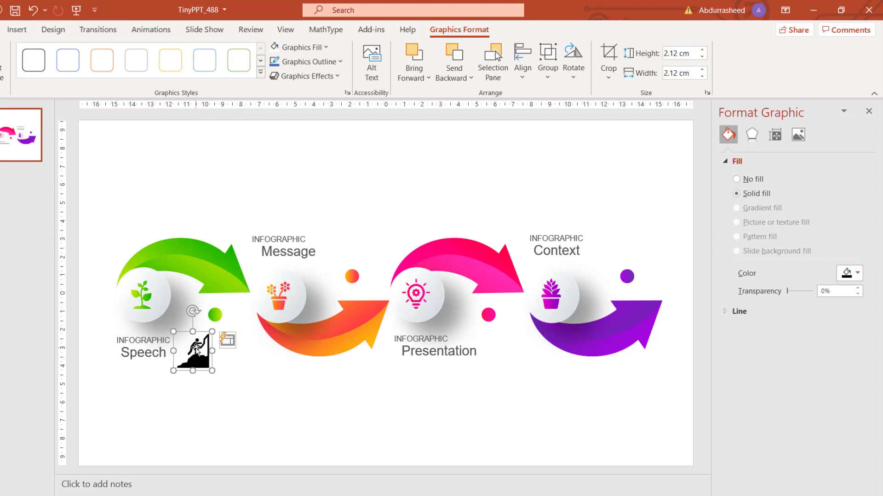
{"action": "left_click", "coordinate": [318, 48]}
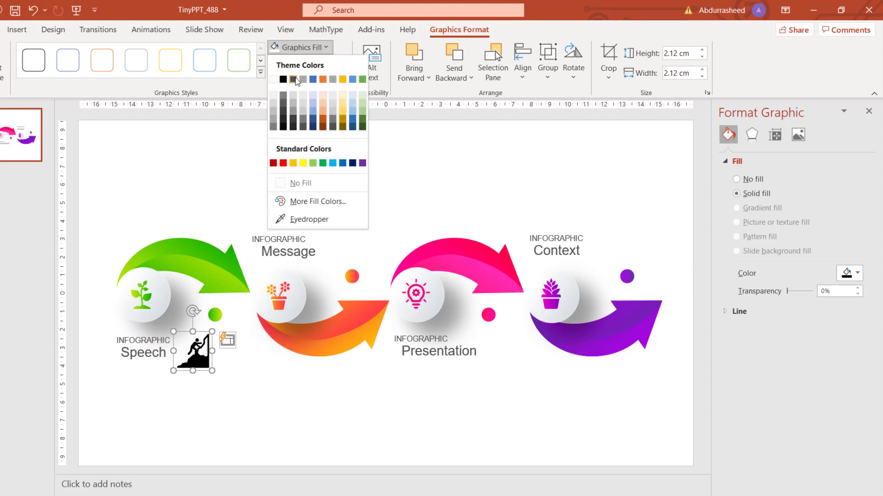
{"action": "left_click", "coordinate": [323, 163]}
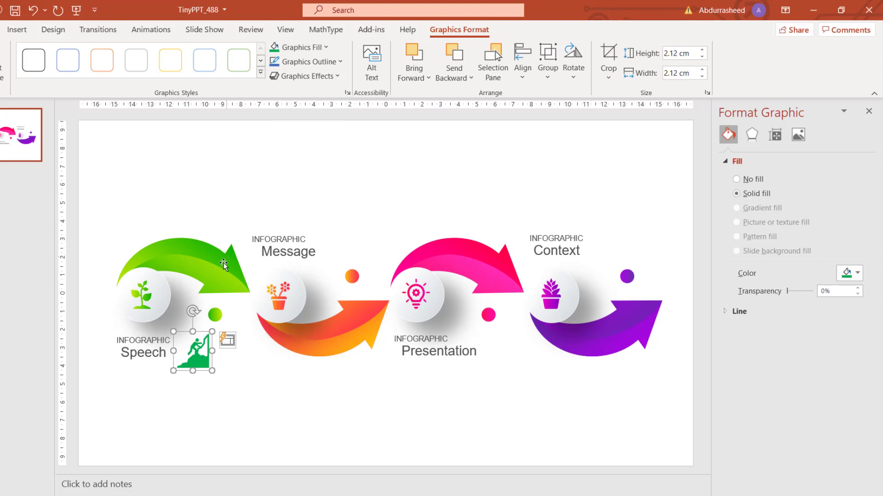
Step: Replace the Speech circle's plant icon with the green climber, shrunk to fit the circle
{"action": "left_click", "coordinate": [139, 300]}
{"action": "left_click", "coordinate": [144, 291]}
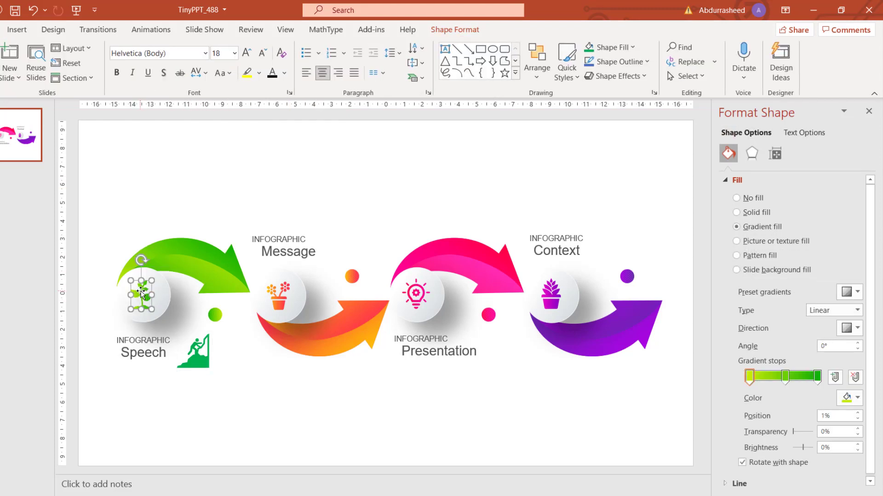
{"action": "key", "text": "Delete"}
{"action": "left_click_drag", "start_coordinate": [189, 359], "coordinate": [135, 302]}
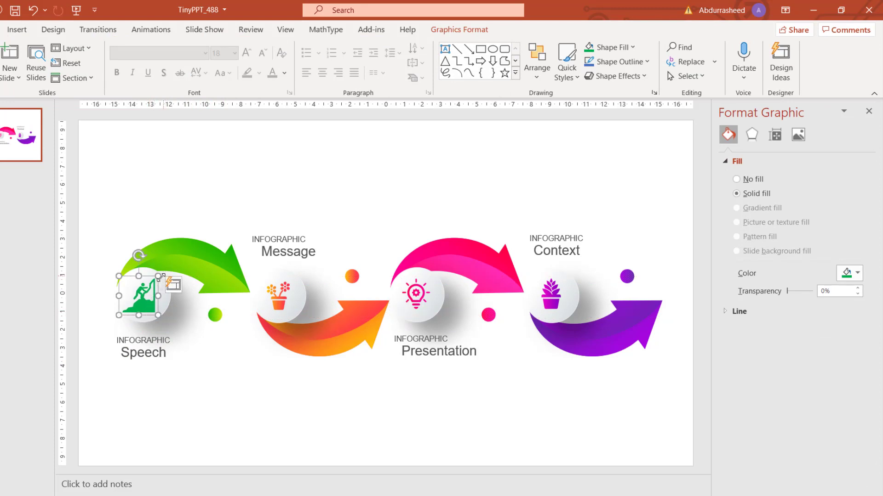
{"action": "left_click_drag", "start_coordinate": [157, 276], "coordinate": [146, 297]}
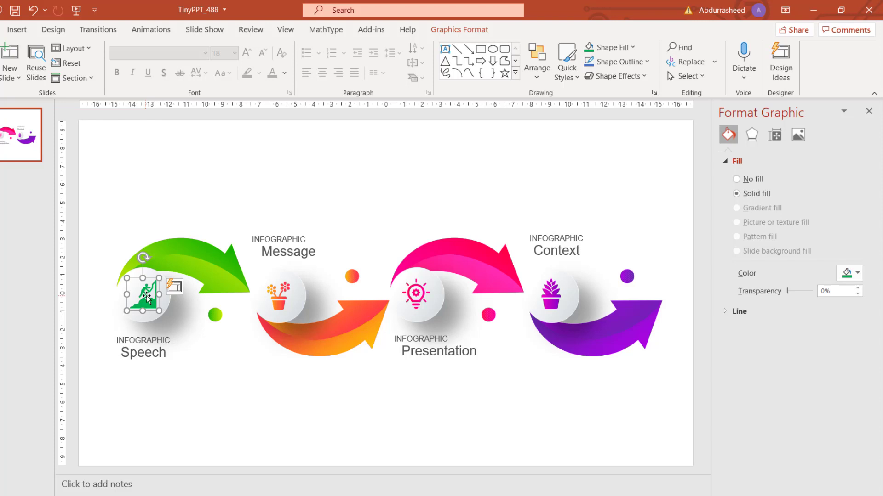
{"action": "left_click", "coordinate": [314, 170]}
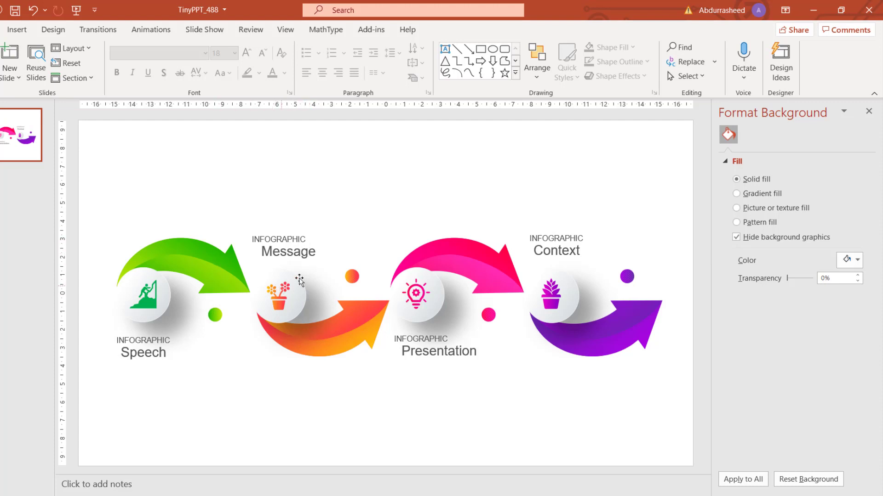
{"action": "left_click", "coordinate": [281, 299]}
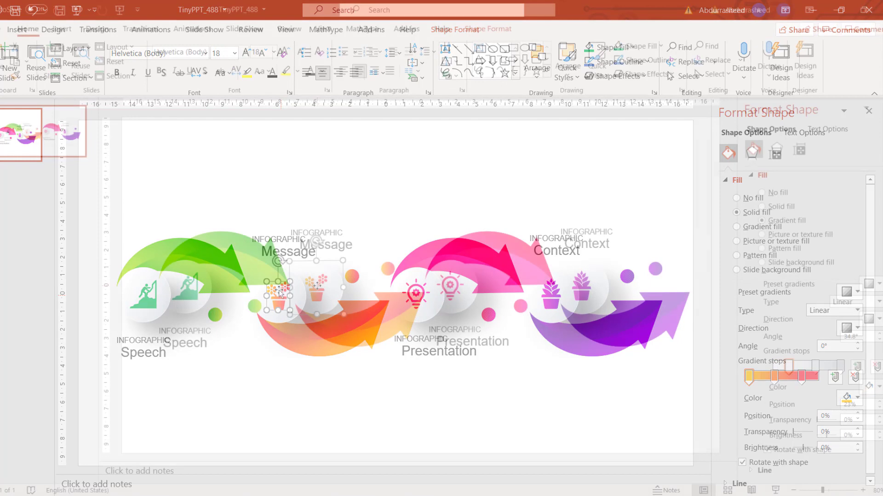
Step: Delete the Message circle's flower icon and insert a house-blueprint icon from the Icons library
{"action": "key", "text": "Delete"}
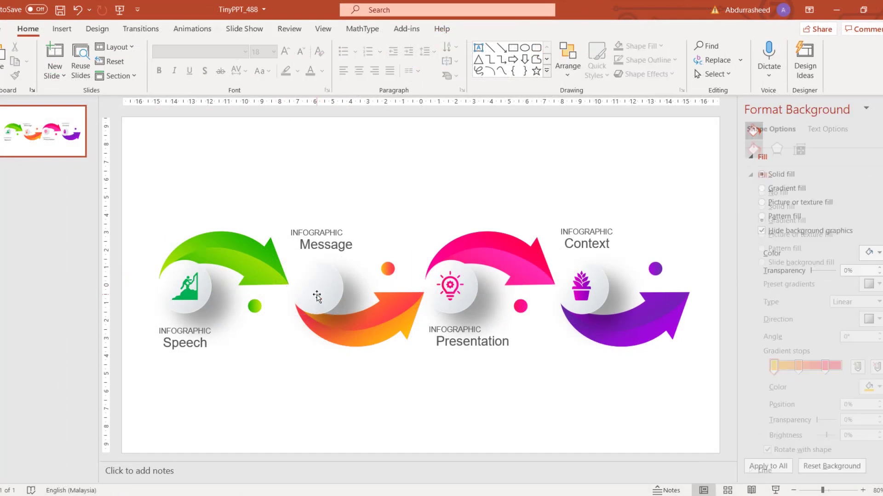
{"action": "left_click", "coordinate": [77, 31]}
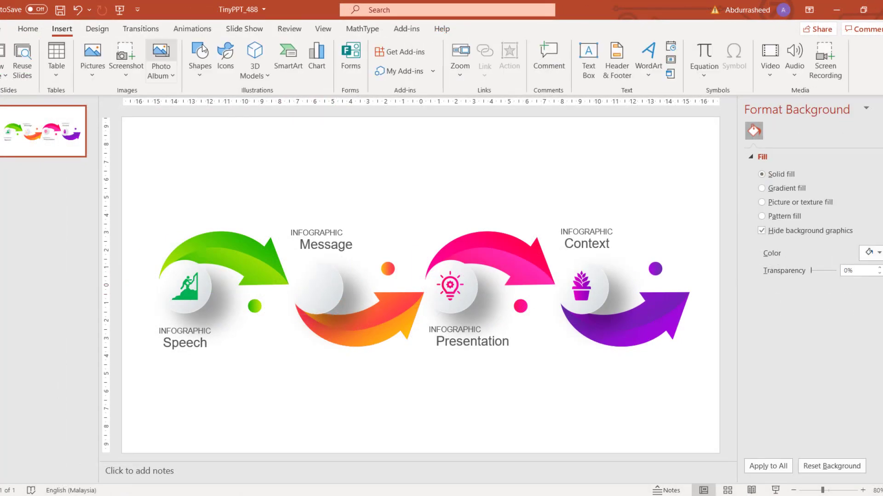
{"action": "left_click", "coordinate": [228, 59]}
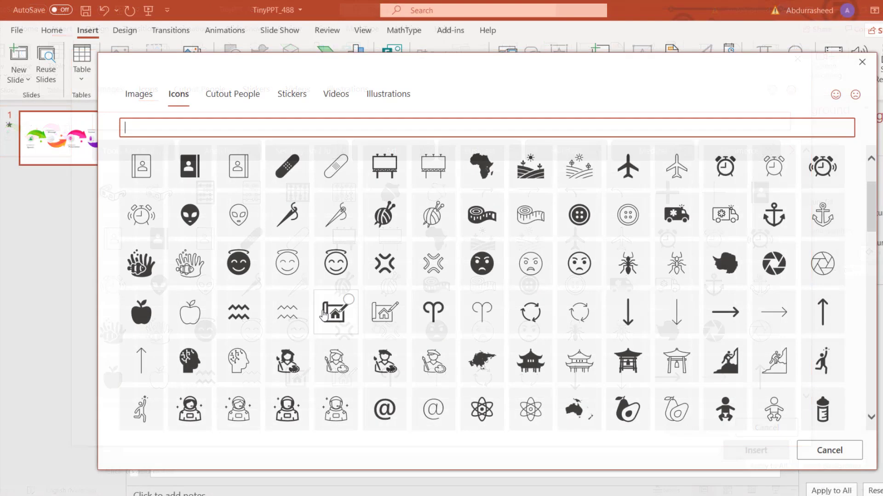
{"action": "left_click", "coordinate": [336, 312]}
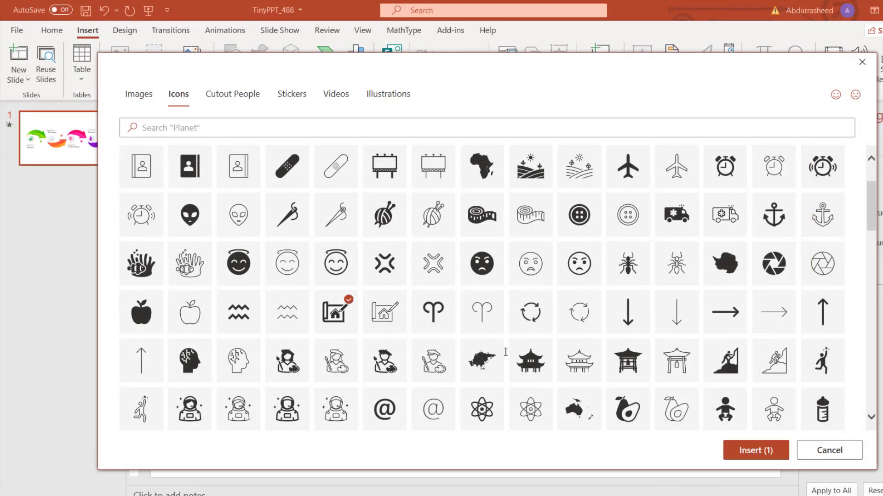
{"action": "left_click", "coordinate": [738, 449]}
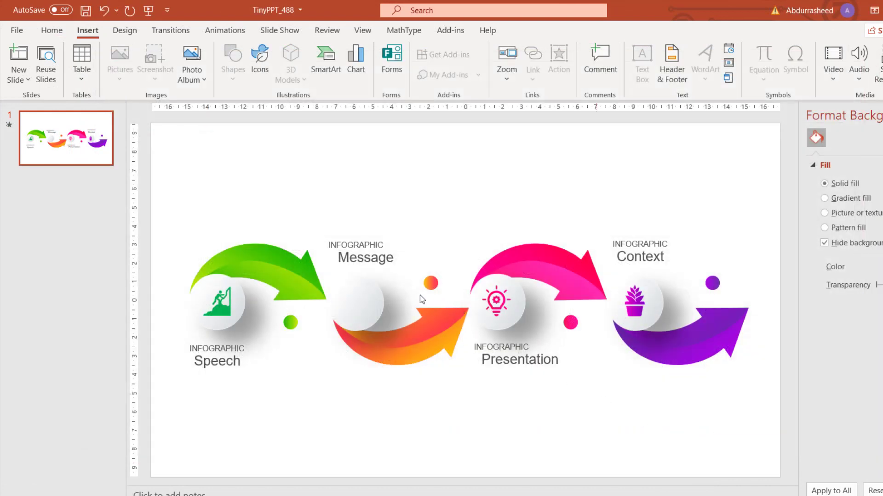
Step: Move the blueprint icon onto the Message circle, shrink it to 1.96 cm and fill it dark brown
{"action": "left_click_drag", "start_coordinate": [464, 308], "coordinate": [359, 309]}
{"action": "left_click_drag", "start_coordinate": [383, 280], "coordinate": [358, 311]}
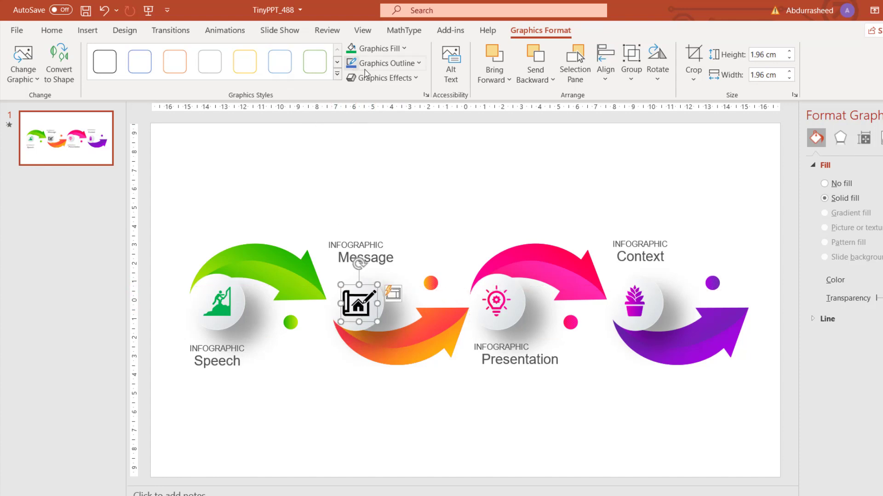
{"action": "left_click", "coordinate": [404, 49]}
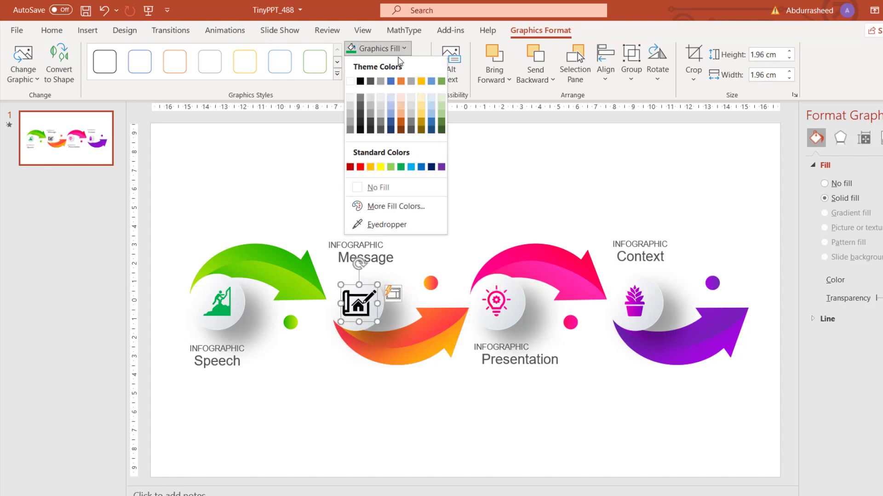
{"action": "left_click", "coordinate": [400, 130]}
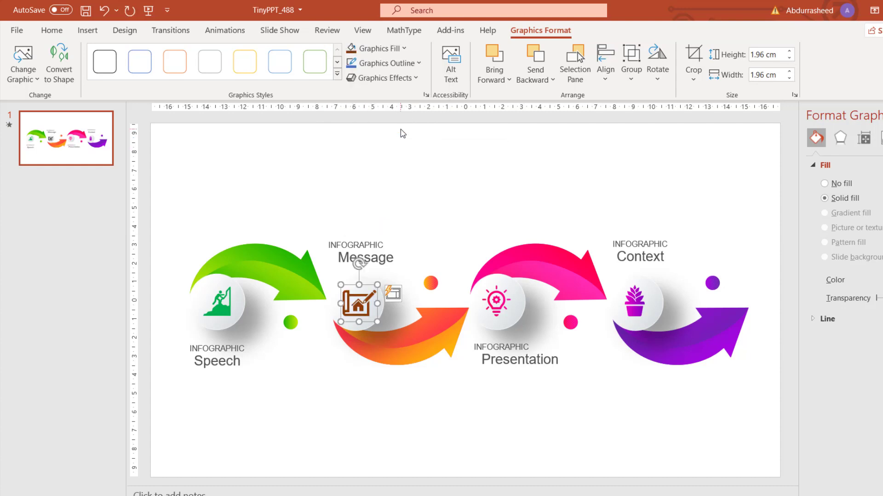
{"action": "left_click", "coordinate": [475, 198]}
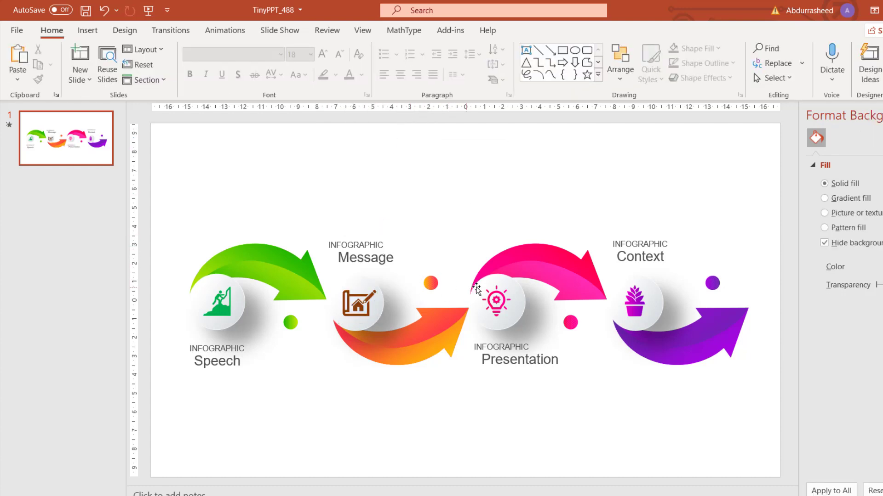
{"action": "left_click", "coordinate": [501, 295]}
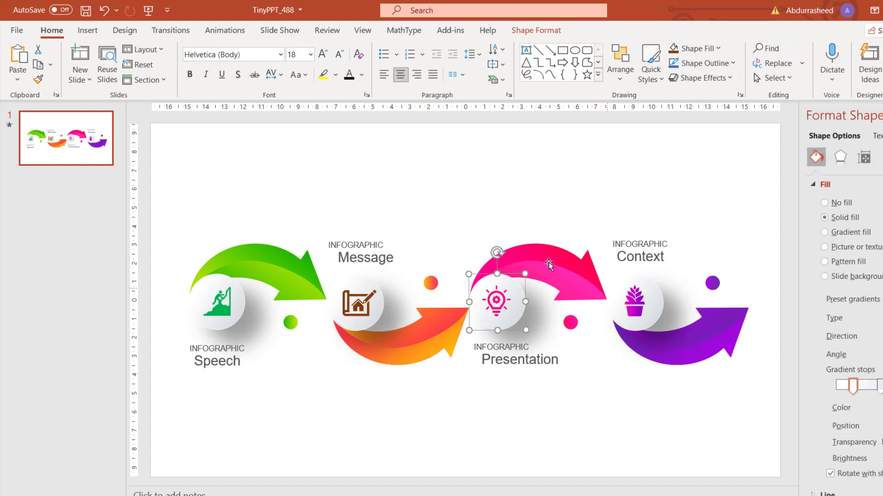
{"action": "left_click", "coordinate": [409, 203]}
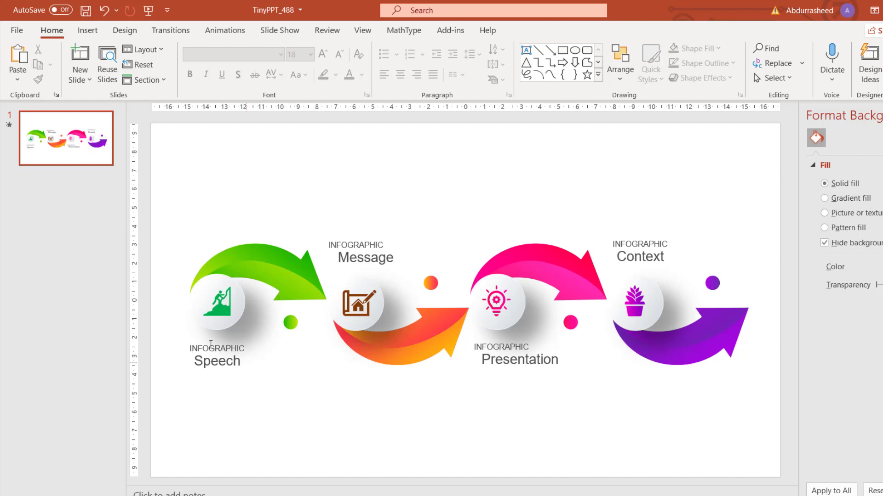
{"action": "left_click", "coordinate": [258, 254]}
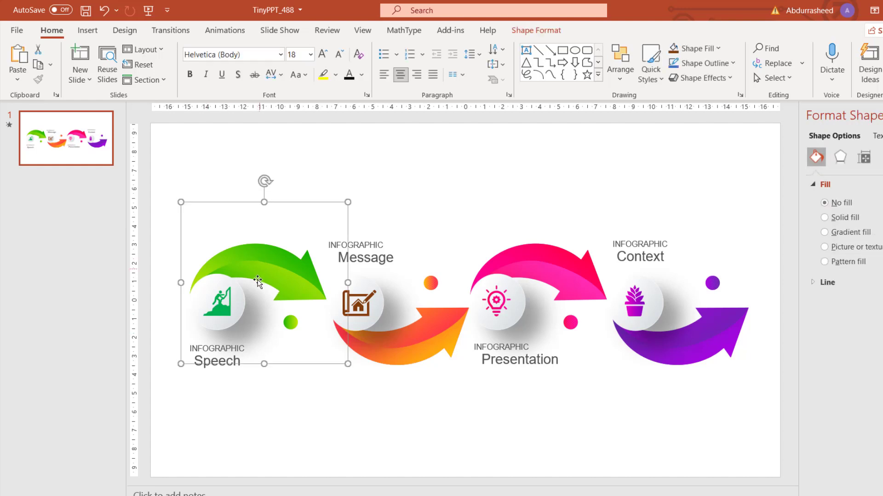
{"action": "left_click", "coordinate": [222, 374]}
{"action": "left_click", "coordinate": [220, 364]}
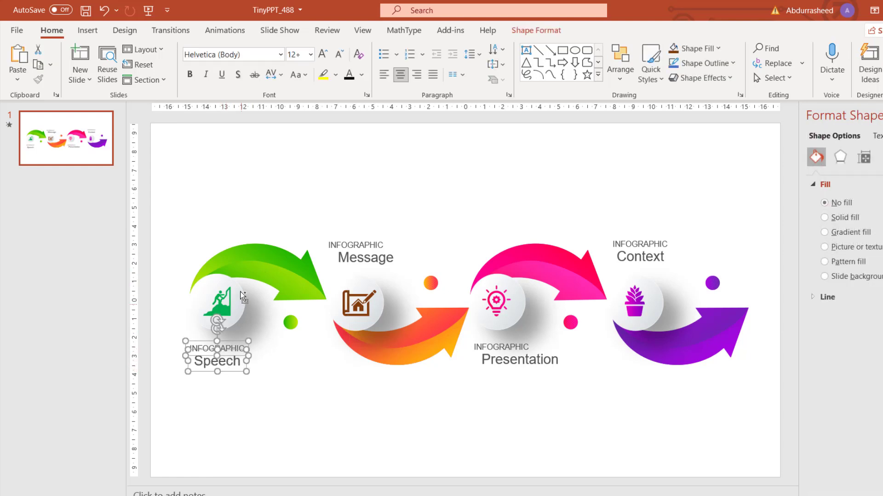